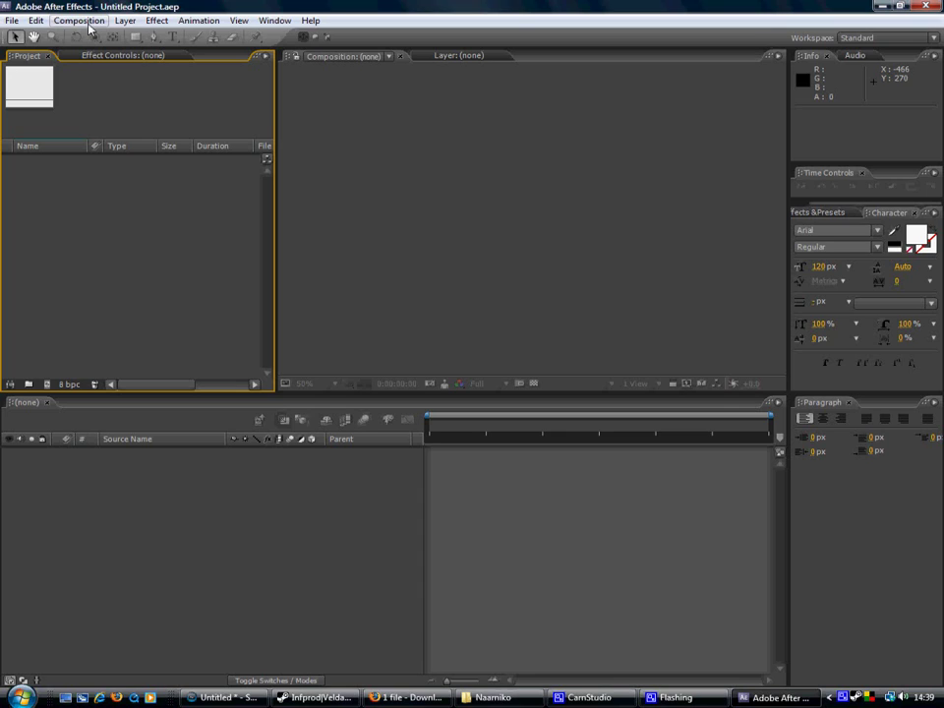
# Create a new 1280 x 720 composition at 50 frames per second with a duration of 0:00:05:00.
pyautogui.click(84, 22)
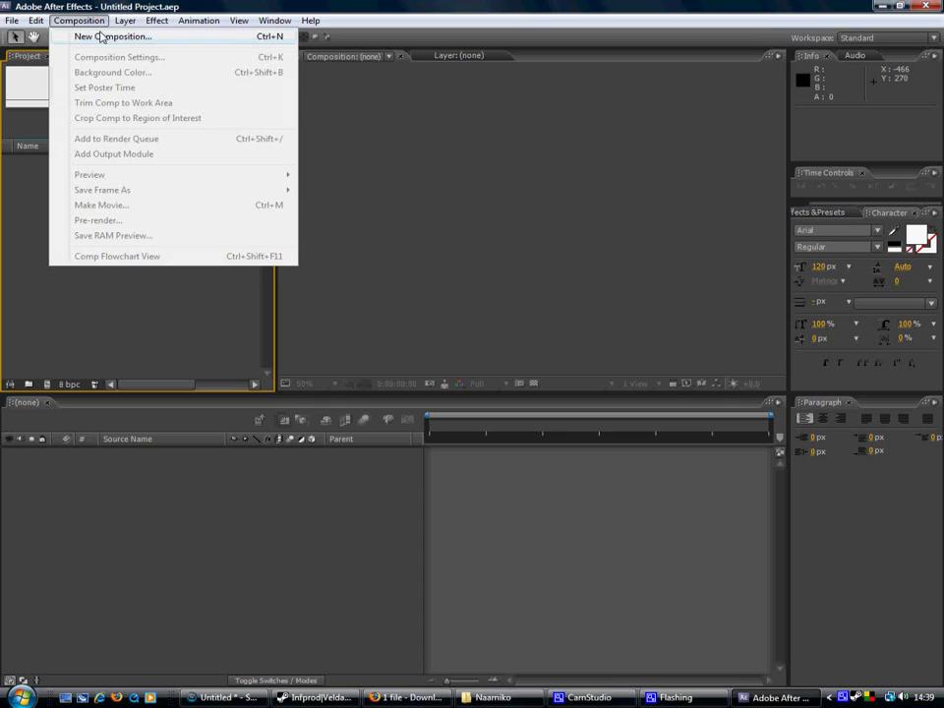
pyautogui.click(100, 35)
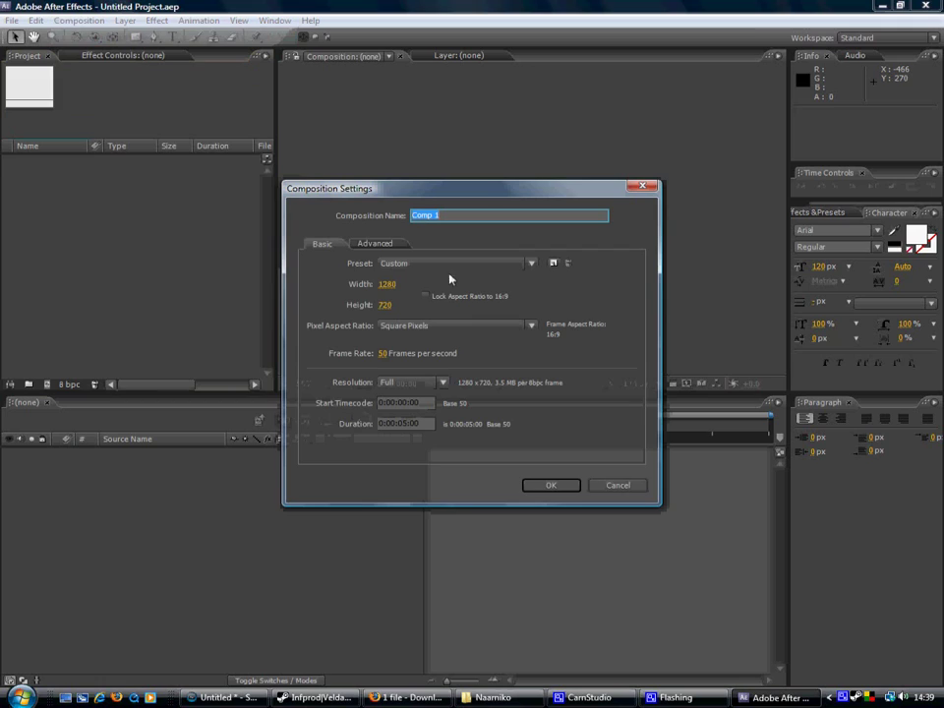
pyautogui.click(552, 486)
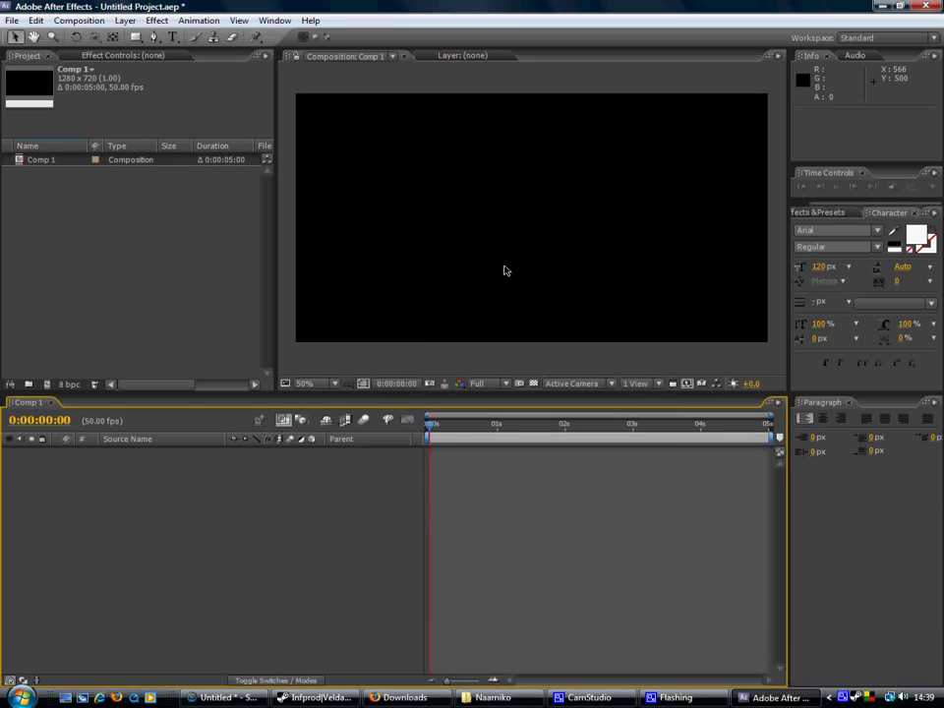
pyautogui.click(77, 22)
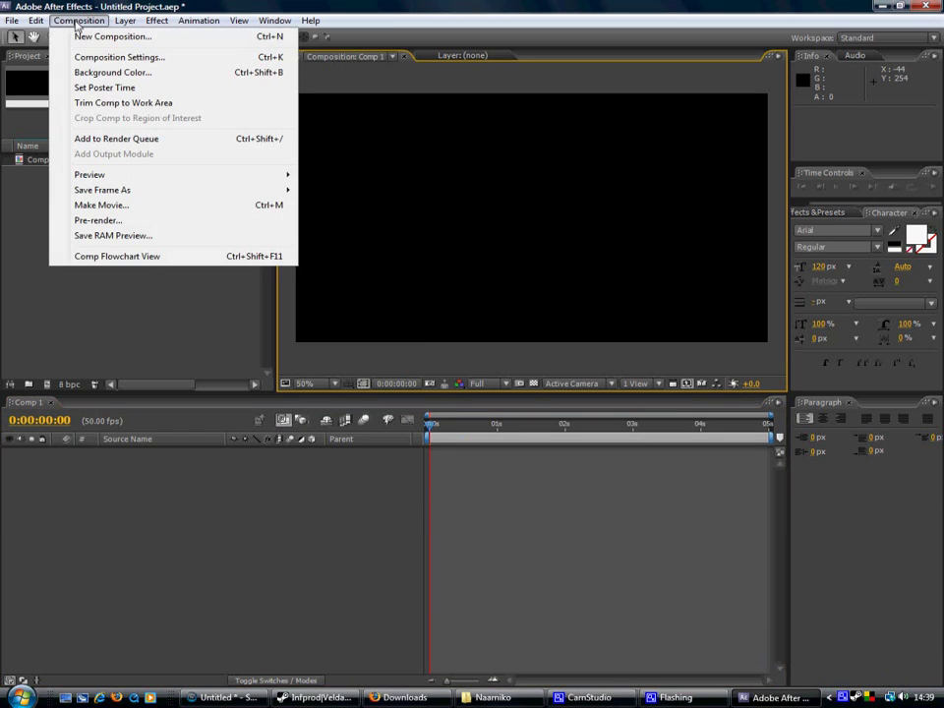
pyautogui.click(107, 75)
pyautogui.click(458, 238)
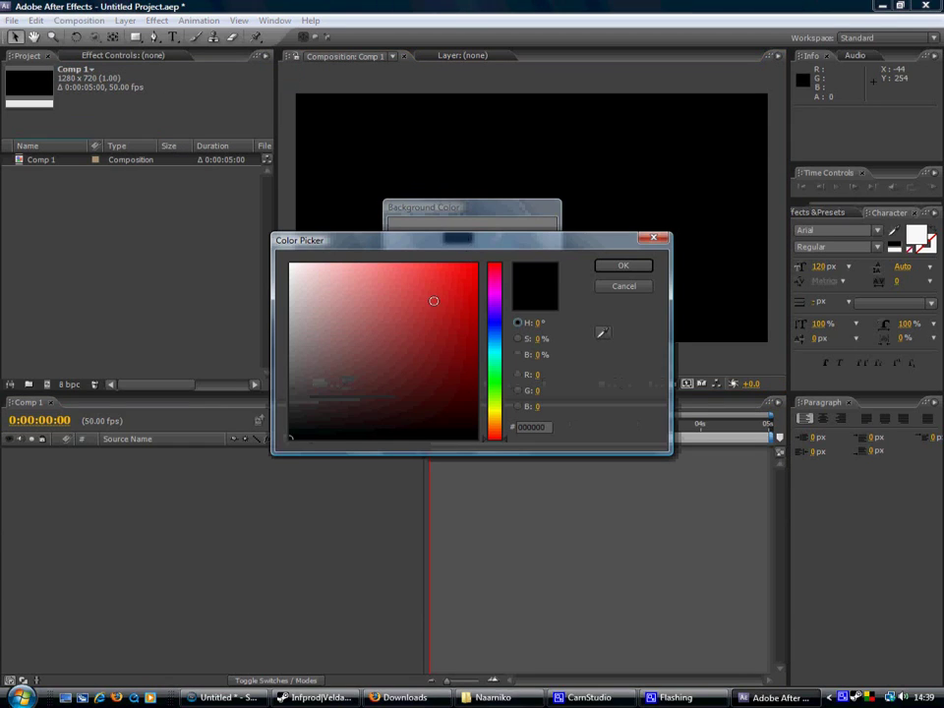
pyautogui.moveTo(434, 300); pyautogui.dragTo(290, 438)
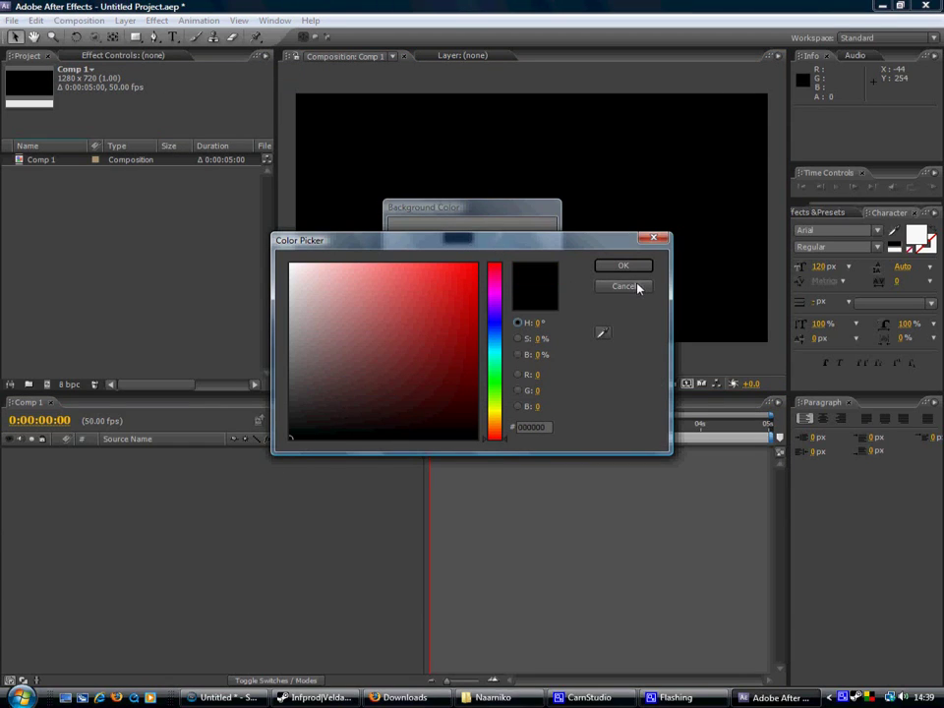
pyautogui.click(637, 286)
pyautogui.click(518, 270)
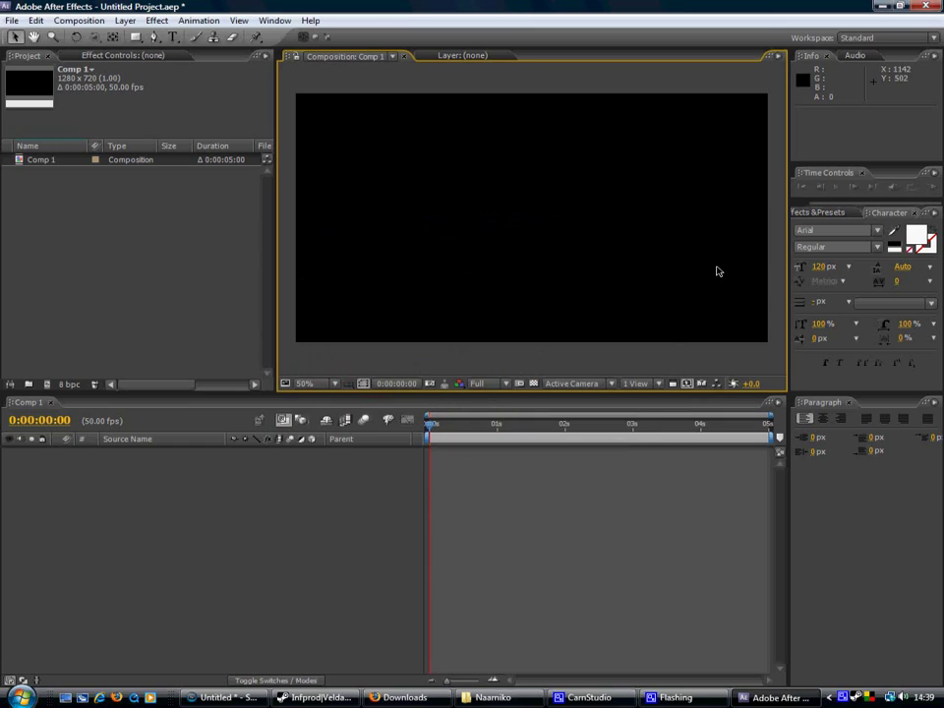
# Add a text layer reading "Infprod" and move it near the centre of the frame, at about 444, 364.
pyautogui.click(171, 38)
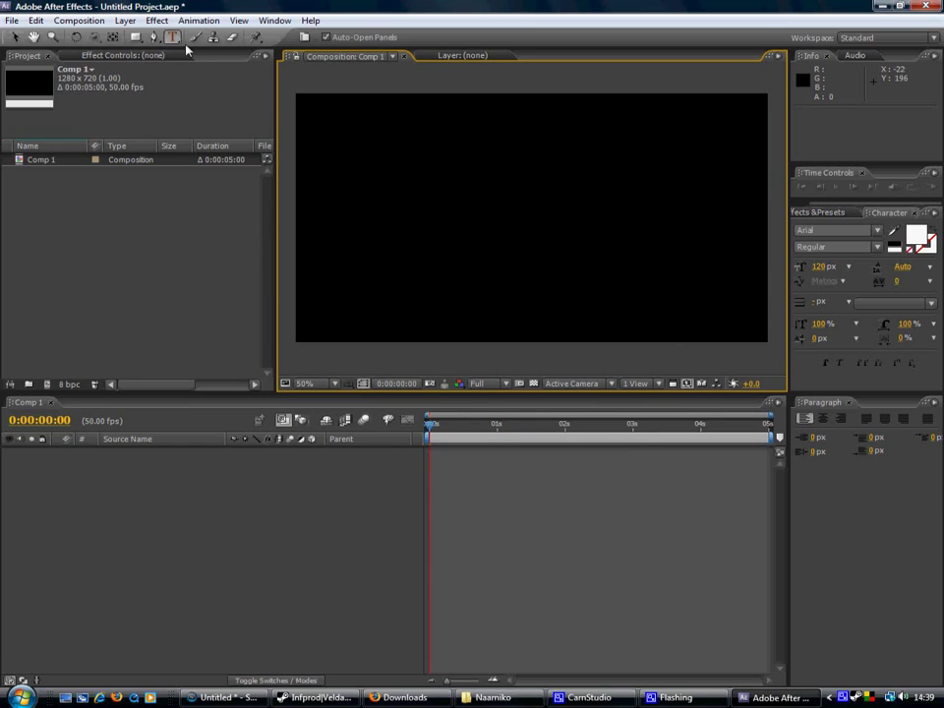
pyautogui.click(504, 207)
pyautogui.write('Infprod')
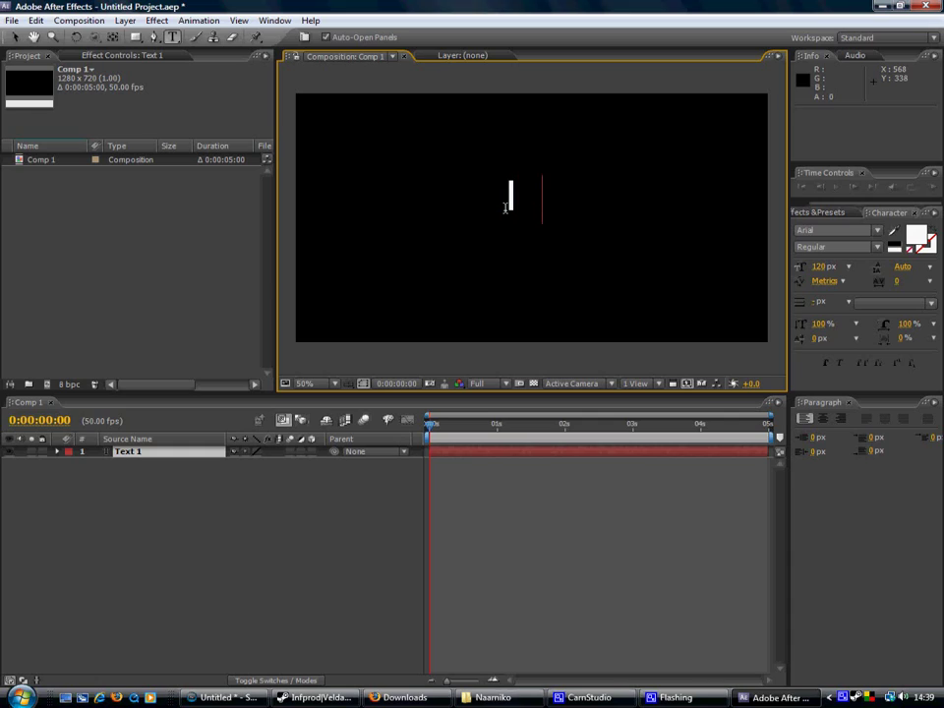
pyautogui.click(13, 37)
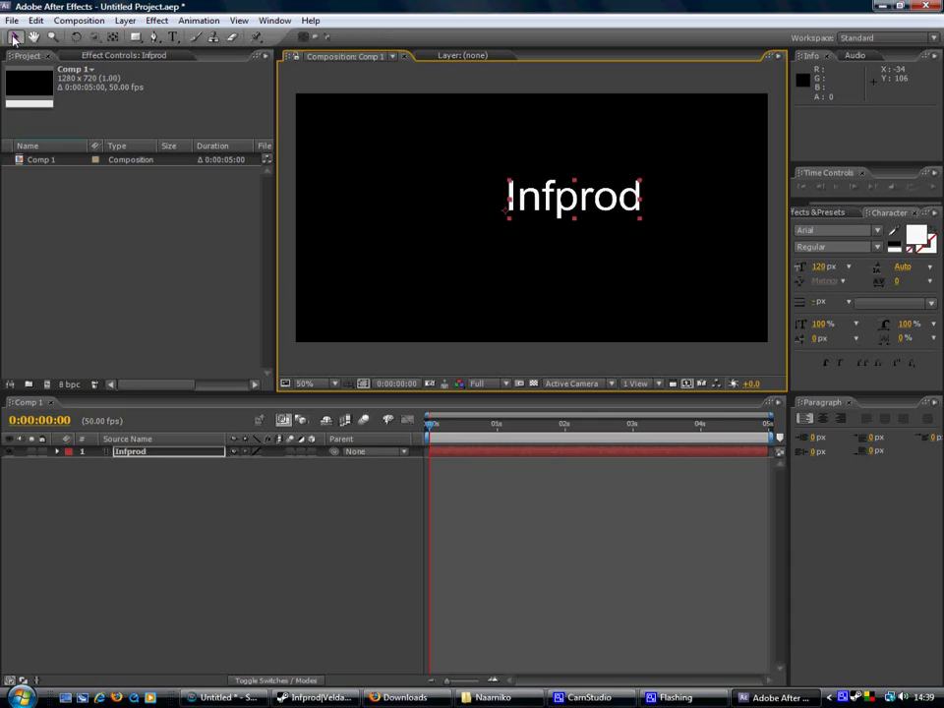
pyautogui.moveTo(507, 201); pyautogui.dragTo(480, 209)
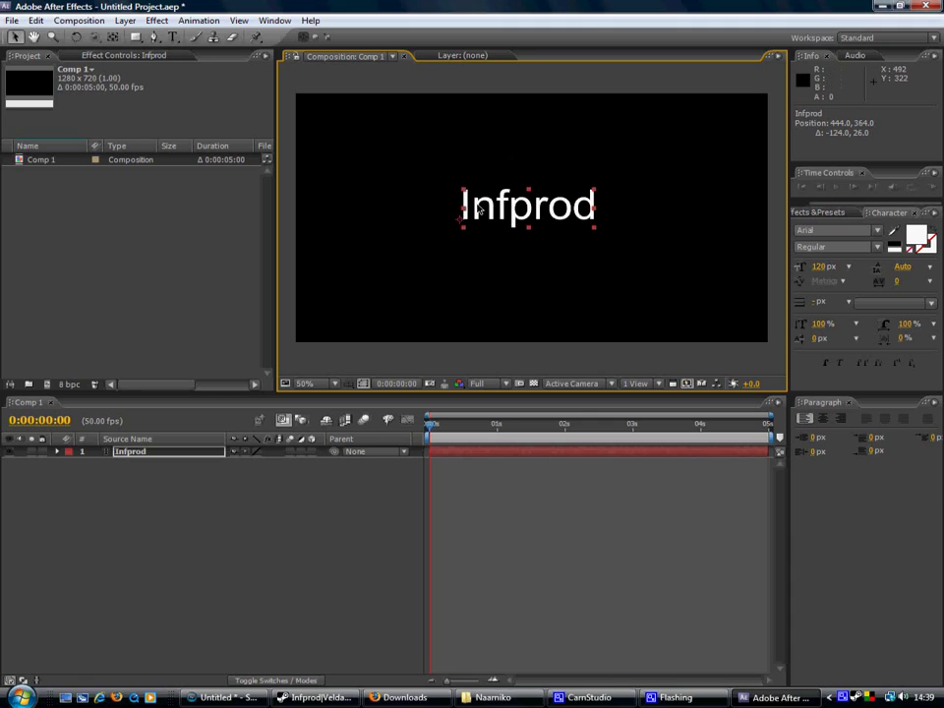
pyautogui.click(410, 260)
# Add a second text layer reading "Naamiko" and move it over the Infprod text, at about 402, 364.
pyautogui.click(172, 36)
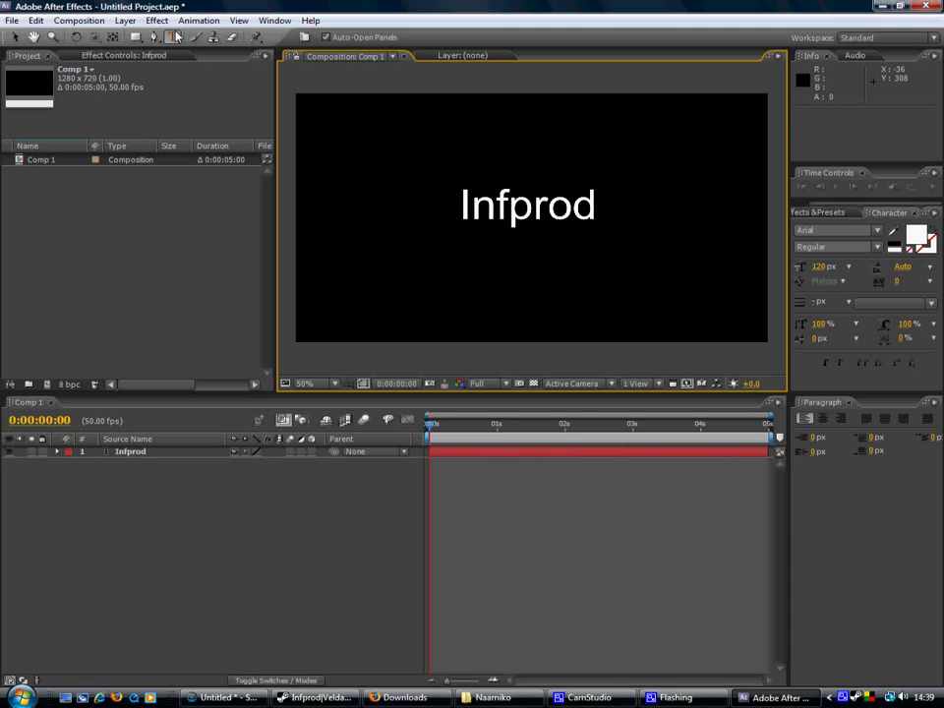
pyautogui.click(472, 271)
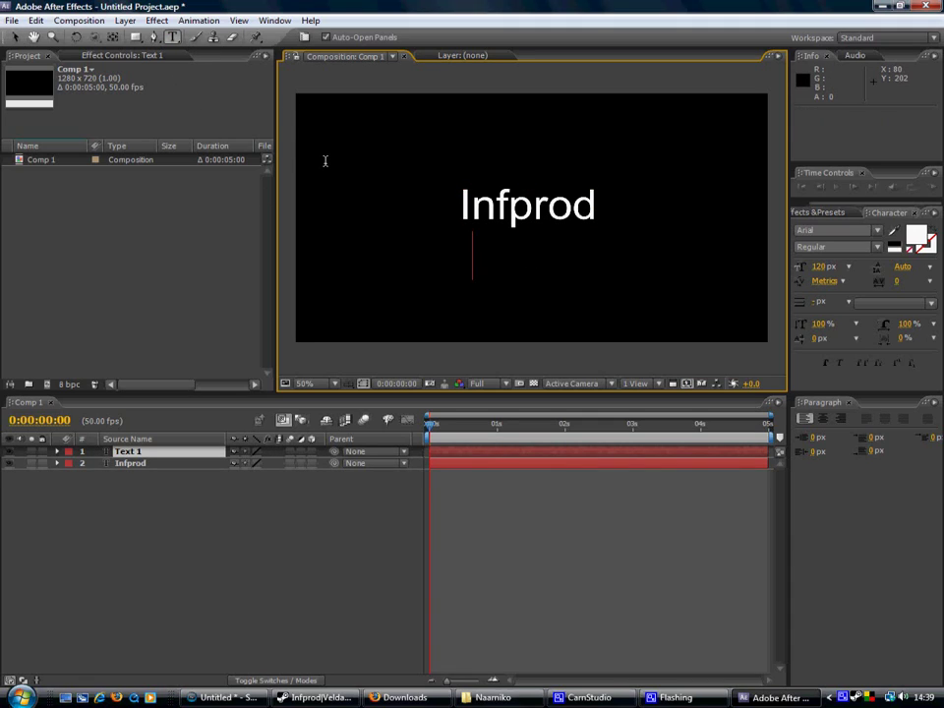
pyautogui.write('Naamiko')
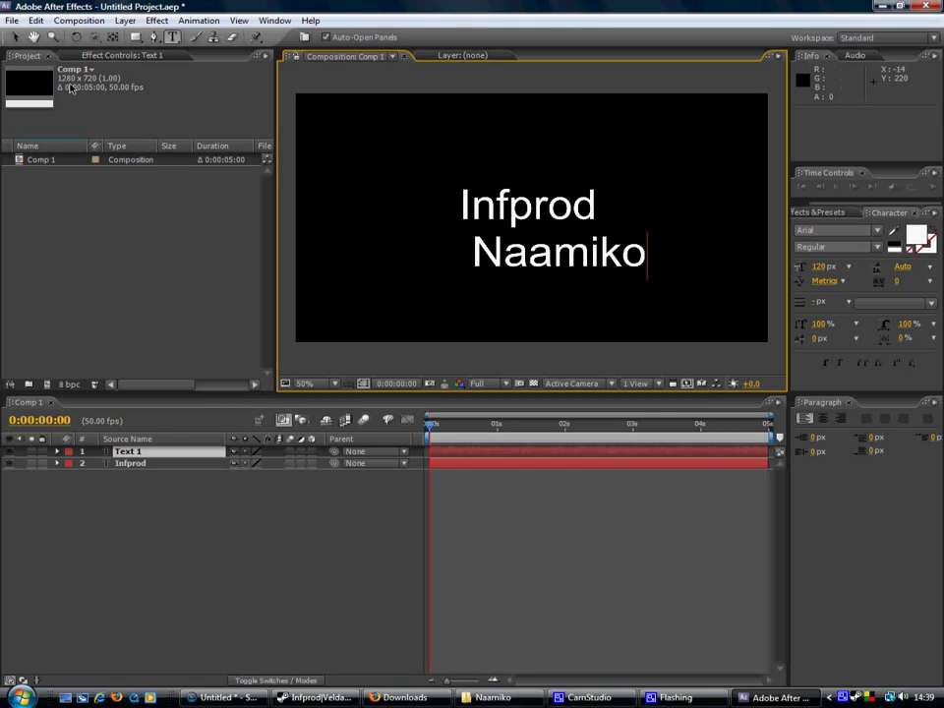
pyautogui.click(14, 37)
pyautogui.moveTo(517, 261); pyautogui.dragTo(491, 214)
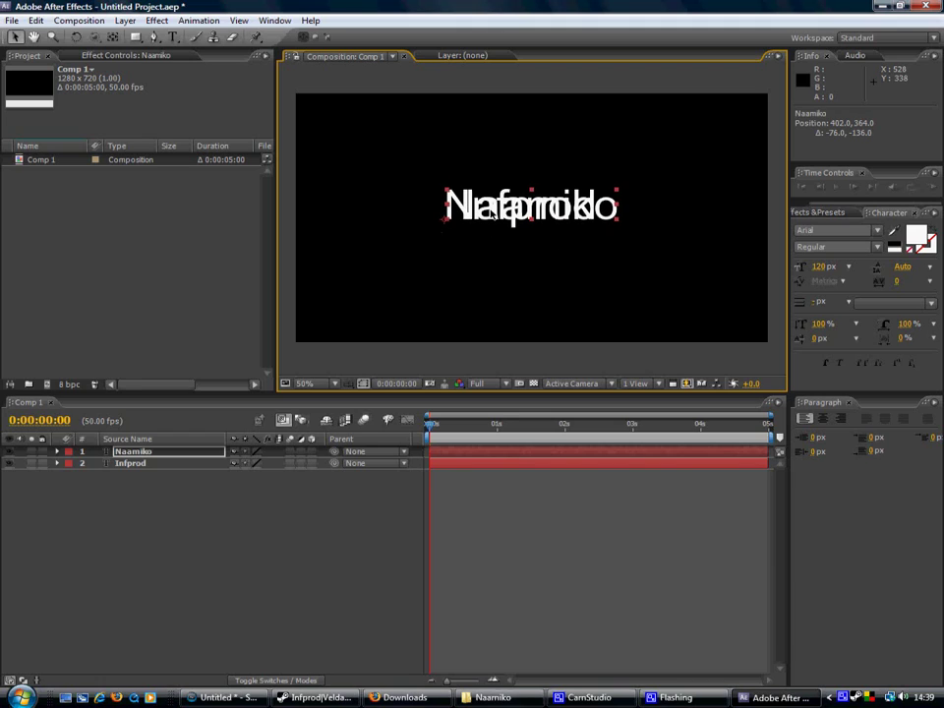
pyautogui.click(138, 463)
pyautogui.click(268, 526)
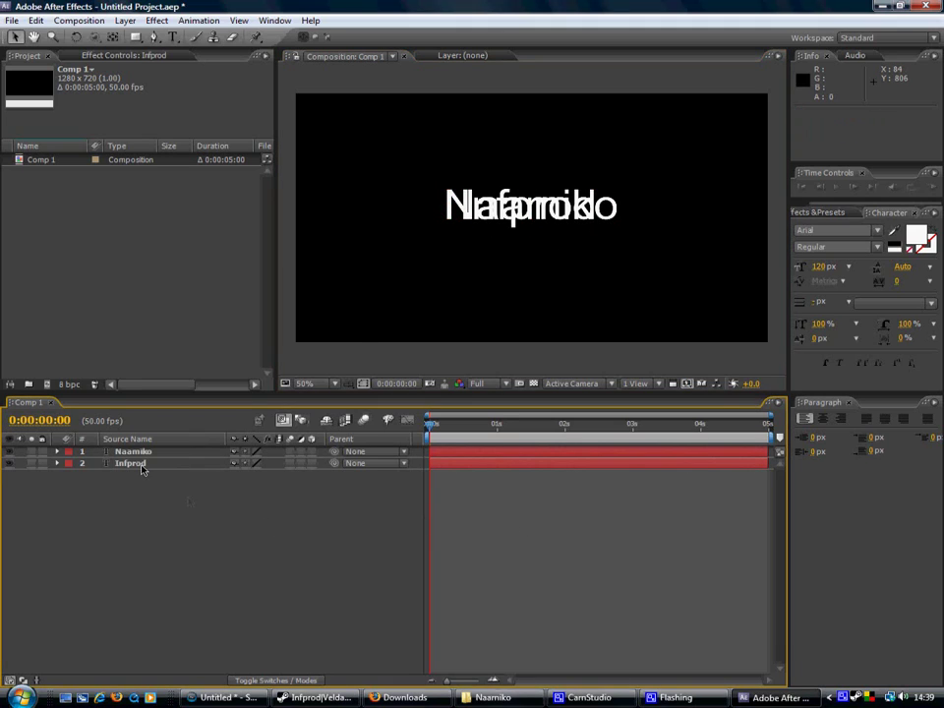
# Set the Naamiko layer's position to 400, 360.
pyautogui.click(57, 452)
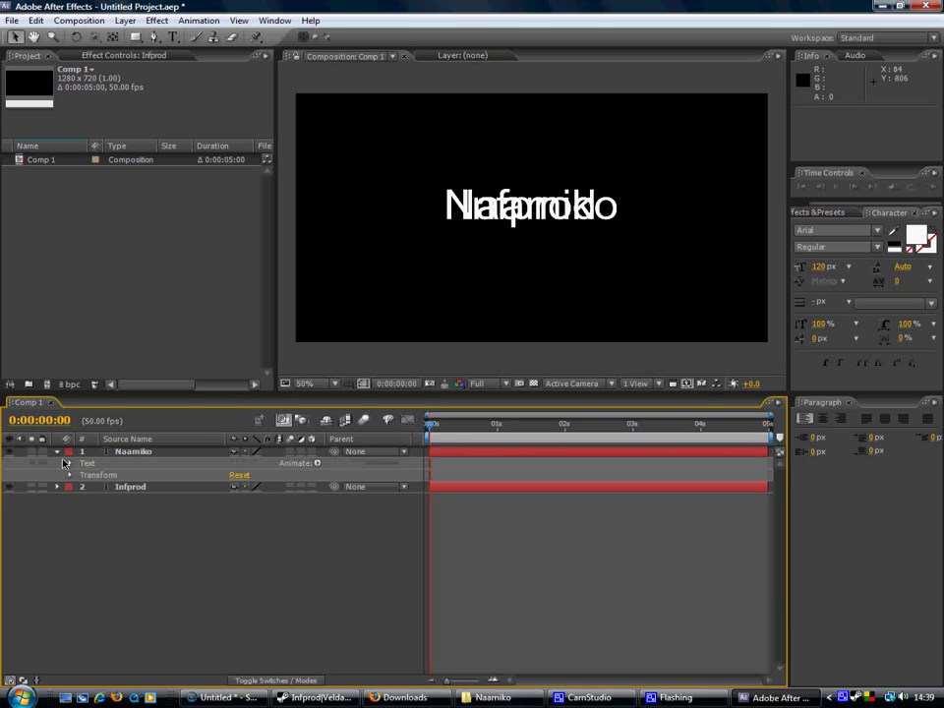
pyautogui.click(69, 475)
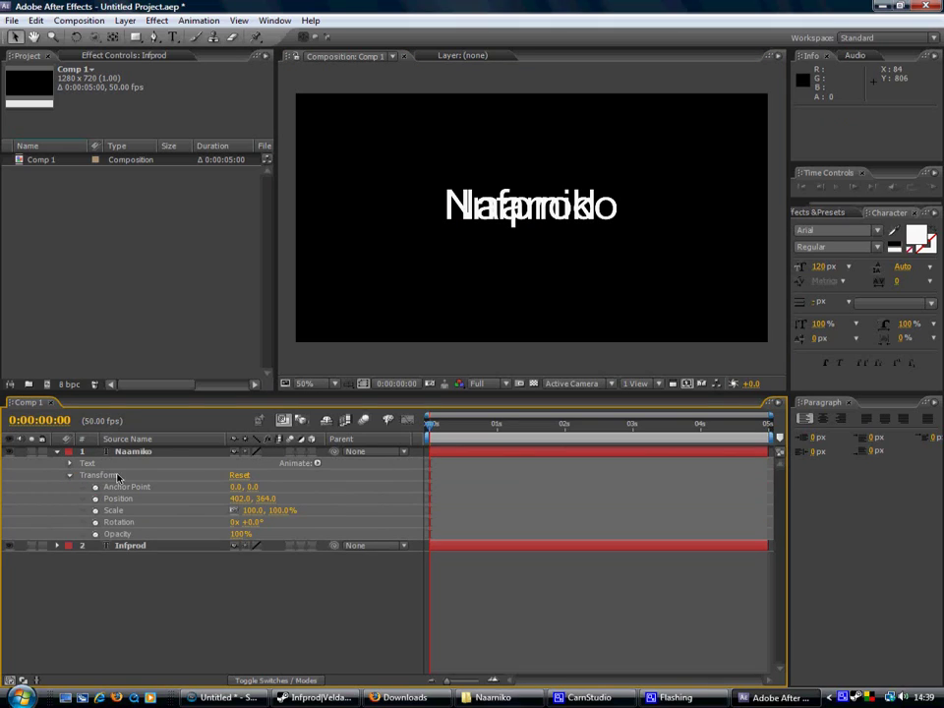
pyautogui.click(237, 499)
pyautogui.write('400')
pyautogui.press('Tab')
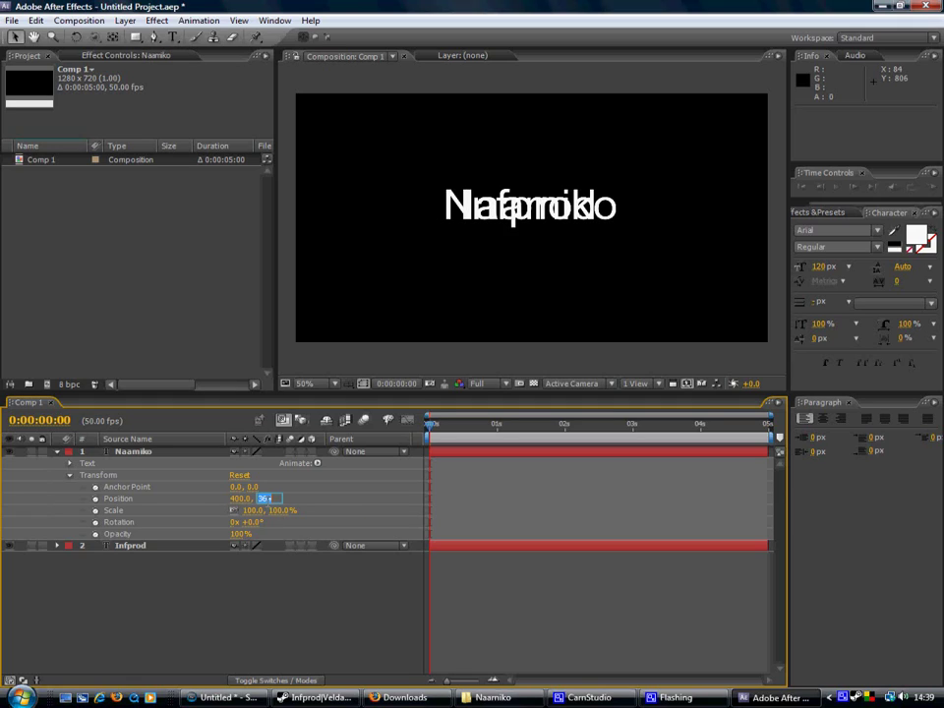
pyautogui.write('360')
pyautogui.press('Return')
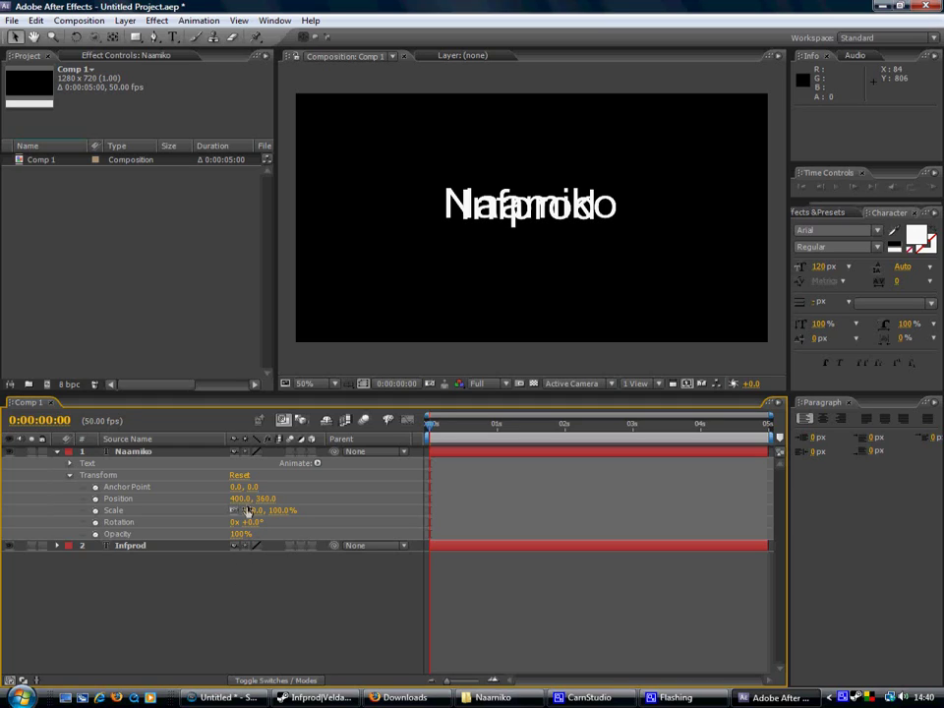
pyautogui.click(239, 499)
pyautogui.press('Return')
pyautogui.click(57, 452)
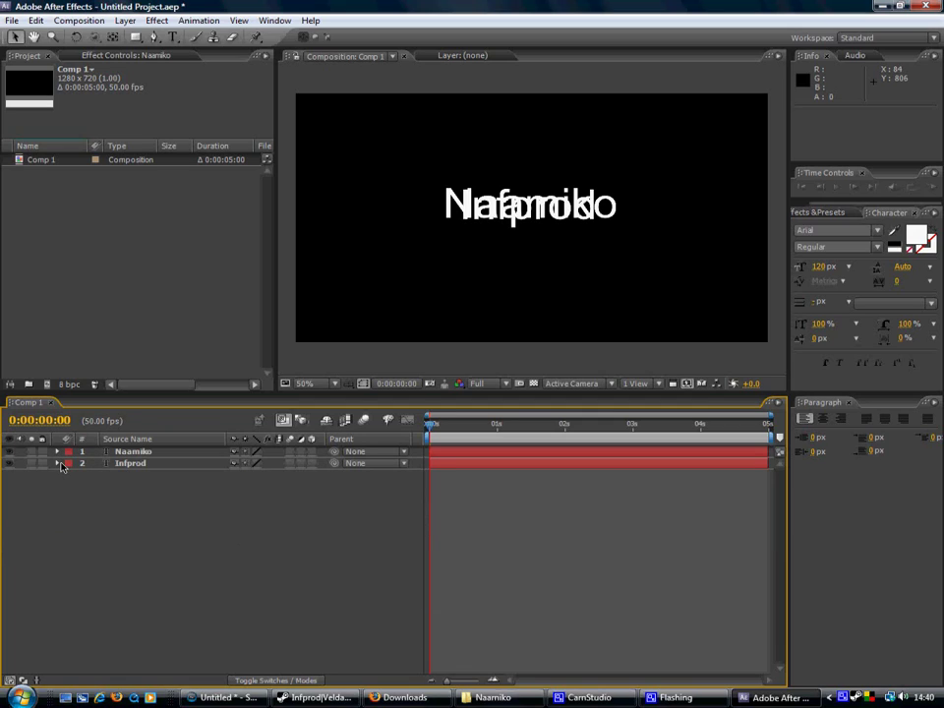
# Set the Infprod layer's position to 400, 360.
pyautogui.click(57, 463)
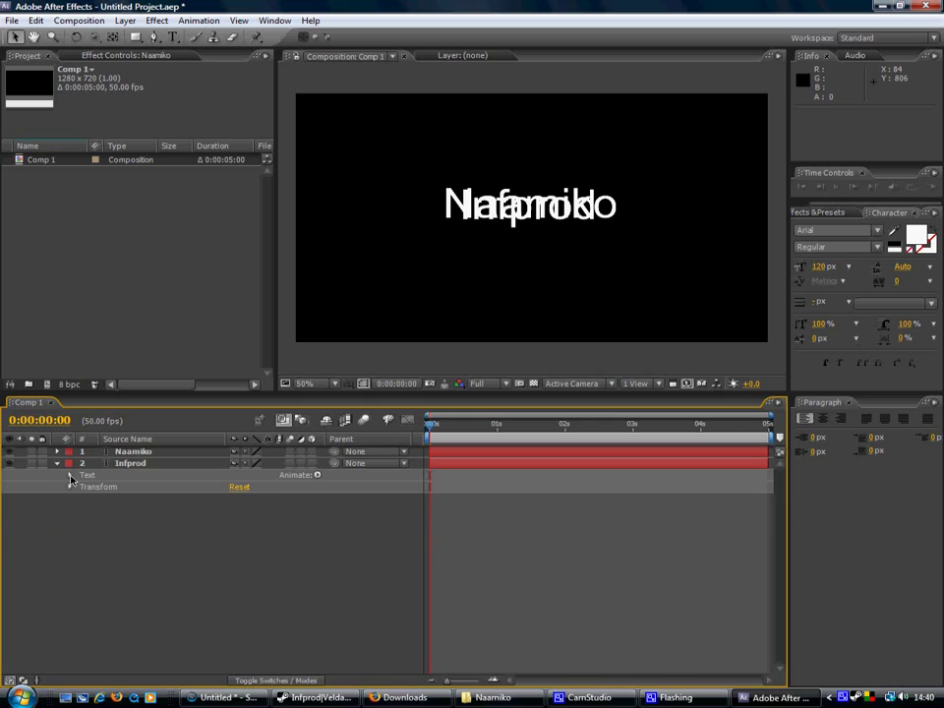
pyautogui.click(70, 488)
pyautogui.click(239, 510)
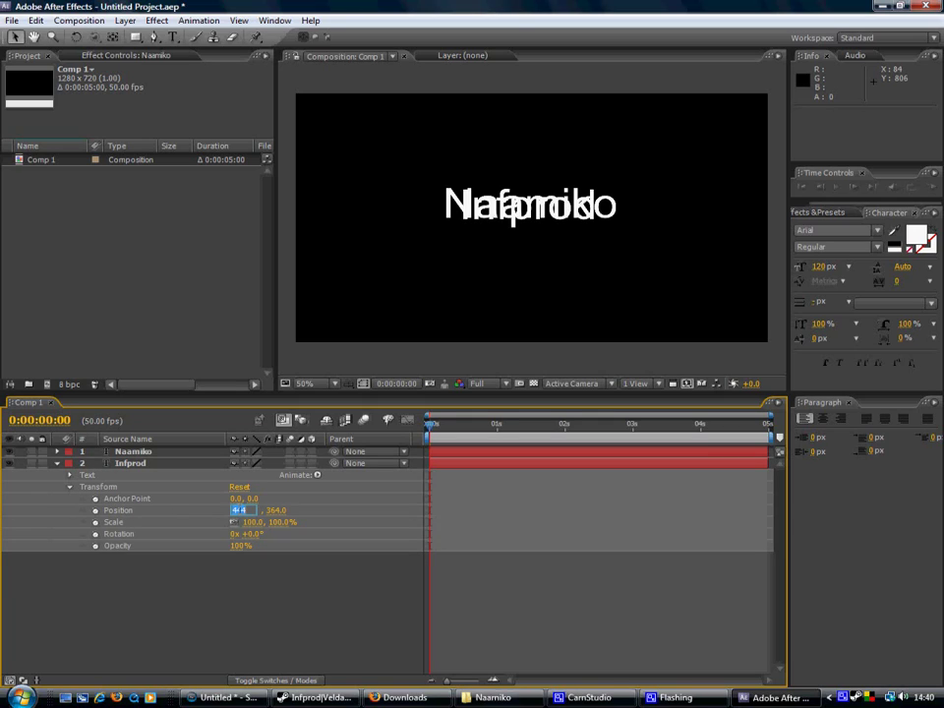
pyautogui.write('400')
pyautogui.press('Return')
pyautogui.click(270, 512)
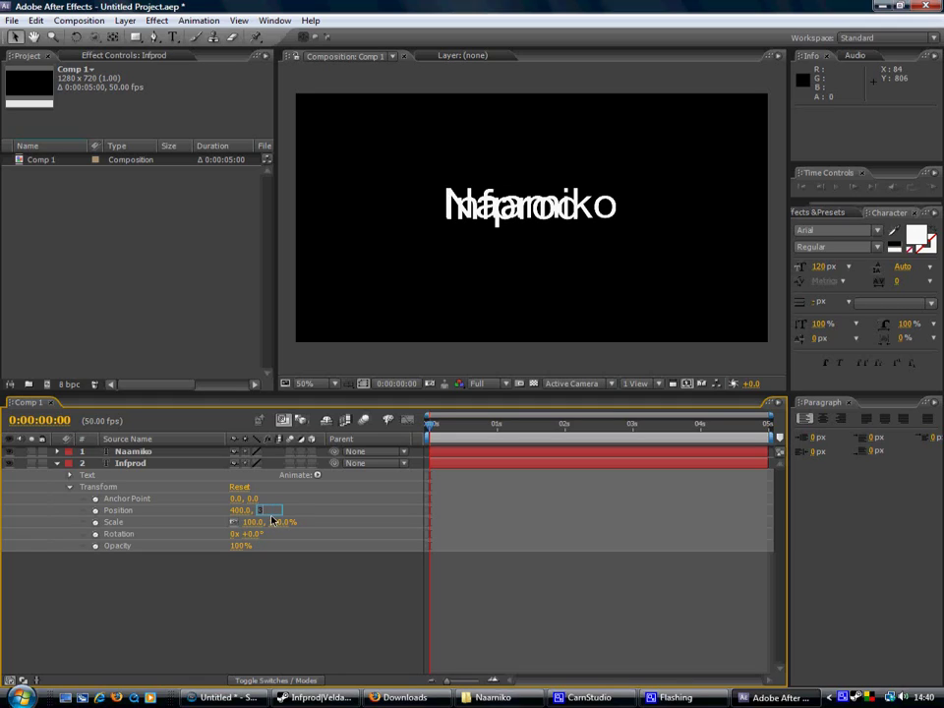
pyautogui.write('360')
pyautogui.press('Return')
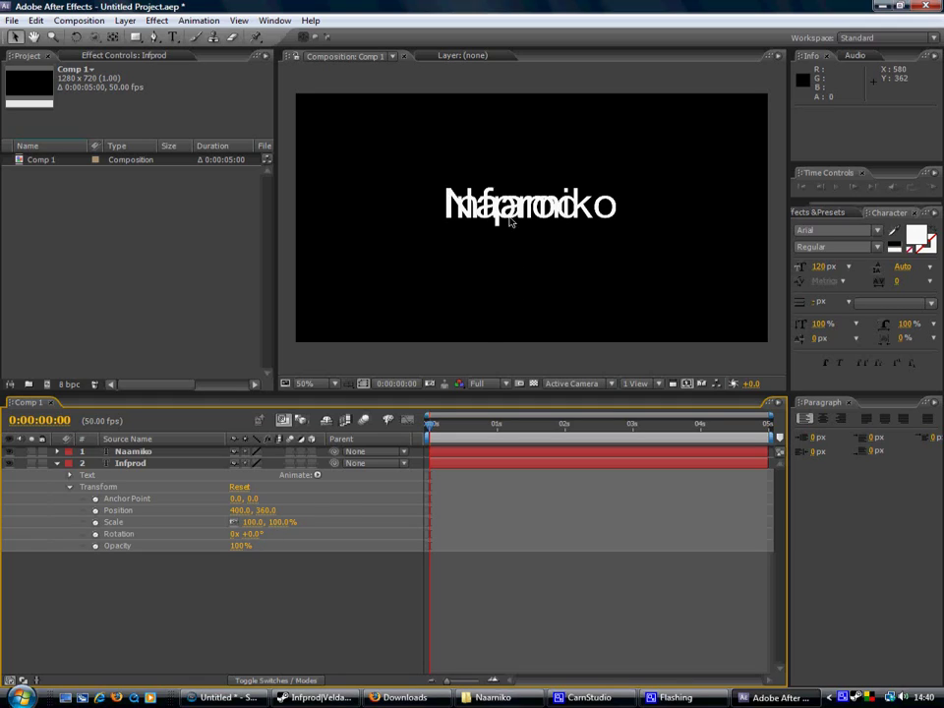
pyautogui.click(58, 464)
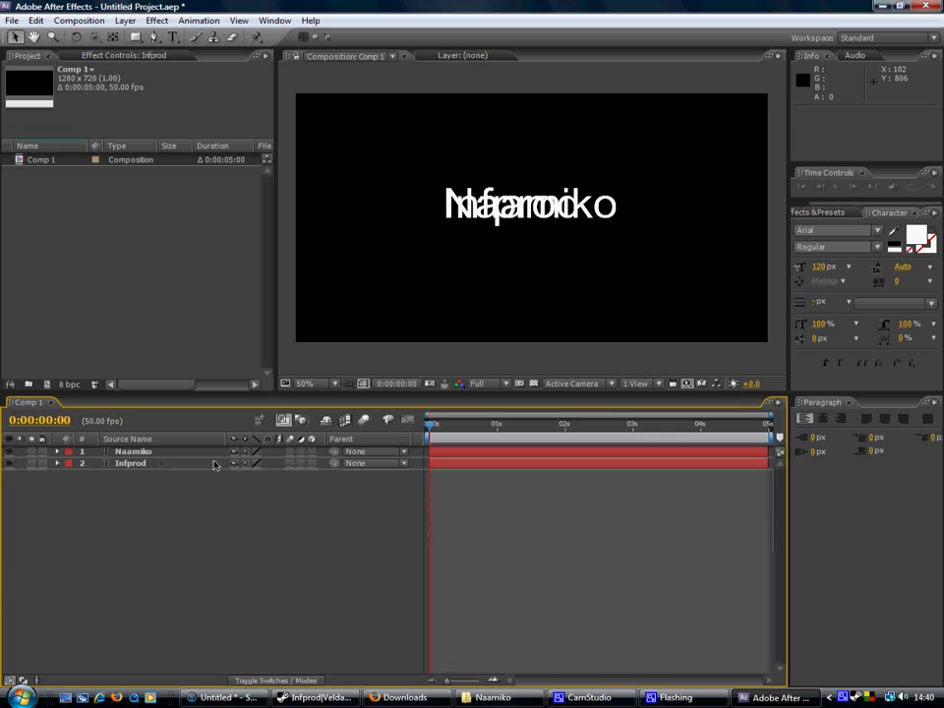
# Make both text layers 3D and shift the Naamiko layer in time to start at about 0:00:02:01.
pyautogui.click(312, 452)
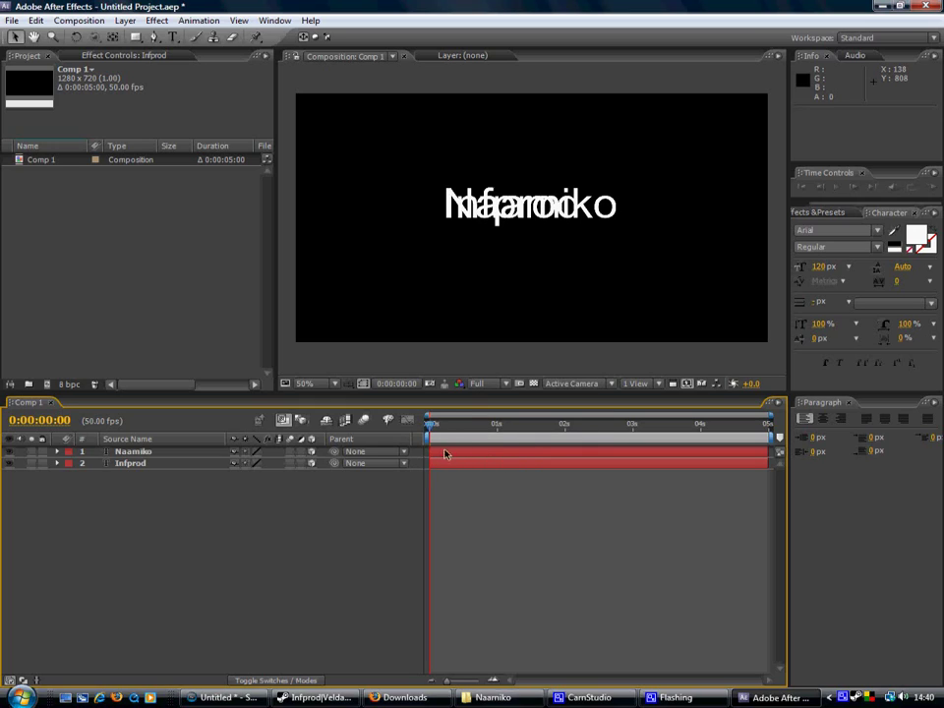
pyautogui.moveTo(441, 455); pyautogui.dragTo(572, 455)
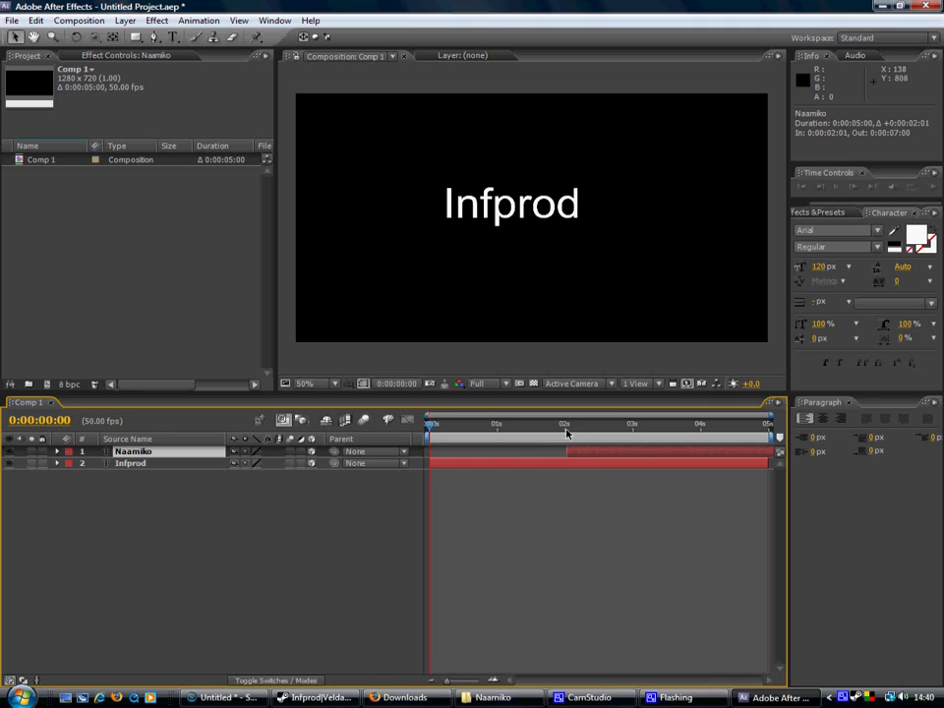
# With the current time at 0:00:02:15, scale the Naamiko layer down to 85 percent.
pyautogui.moveTo(433, 427)
pyautogui.mouseDown()
pyautogui.moveTo(630, 432)
pyautogui.moveTo(423, 423)
pyautogui.mouseUp()
pyautogui.moveTo(592, 428); pyautogui.dragTo(586, 428)
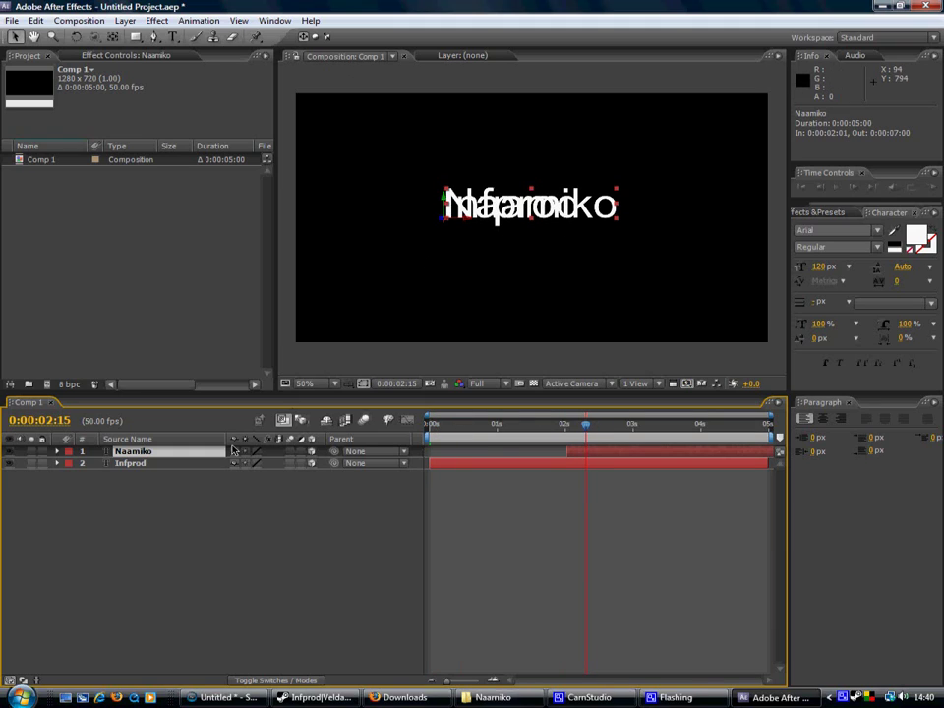
pyautogui.click(56, 451)
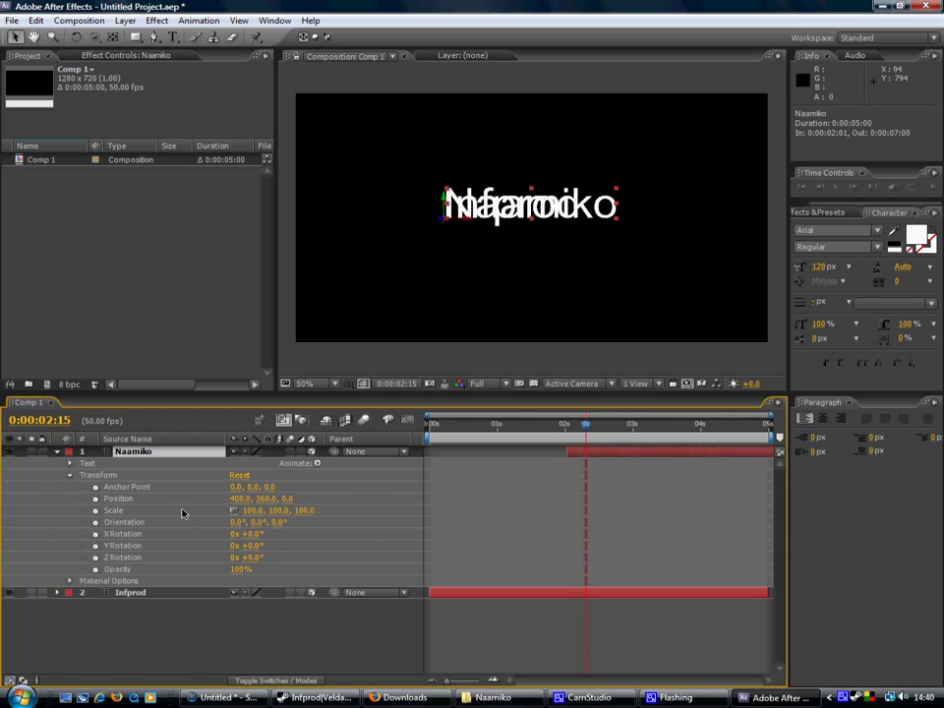
pyautogui.click(146, 512)
pyautogui.hotkey('alt', 'shift', 's')
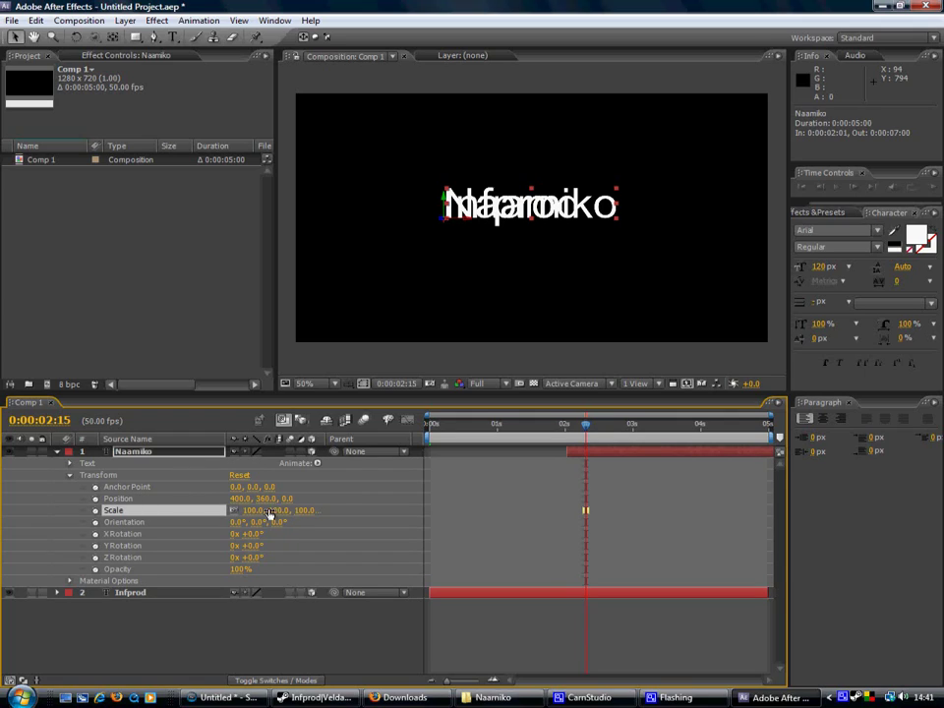
pyautogui.moveTo(253, 512); pyautogui.dragTo(241, 513)
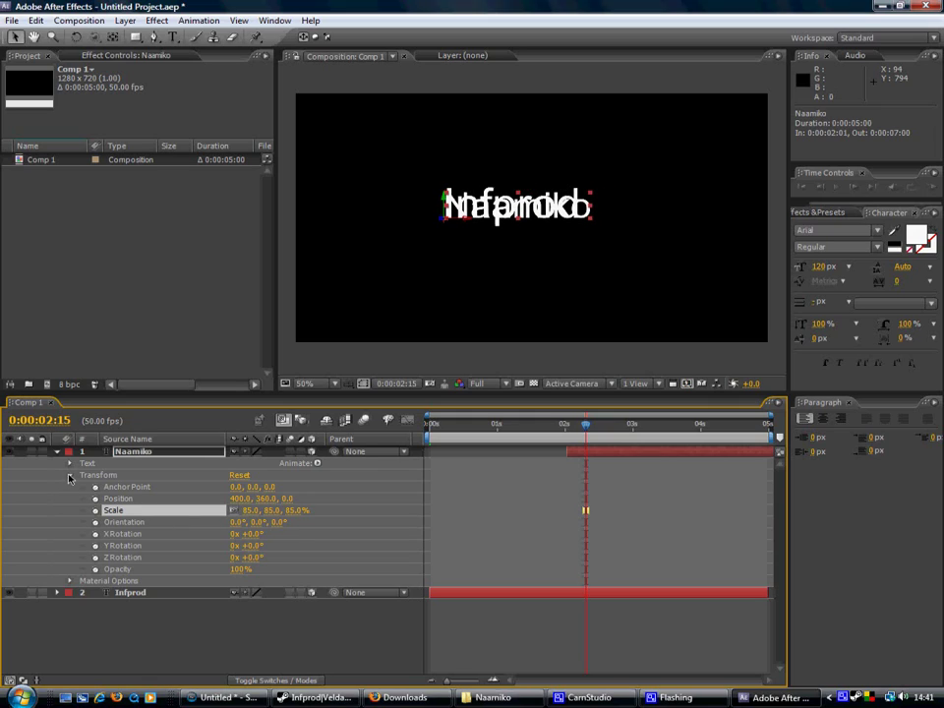
pyautogui.press('F2')
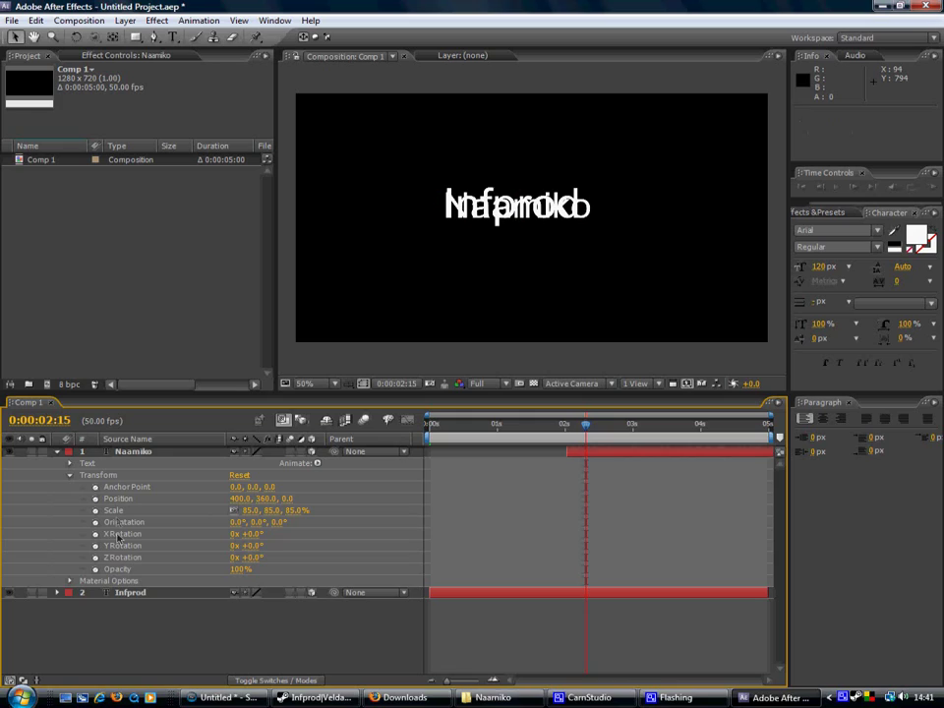
pyautogui.click(70, 476)
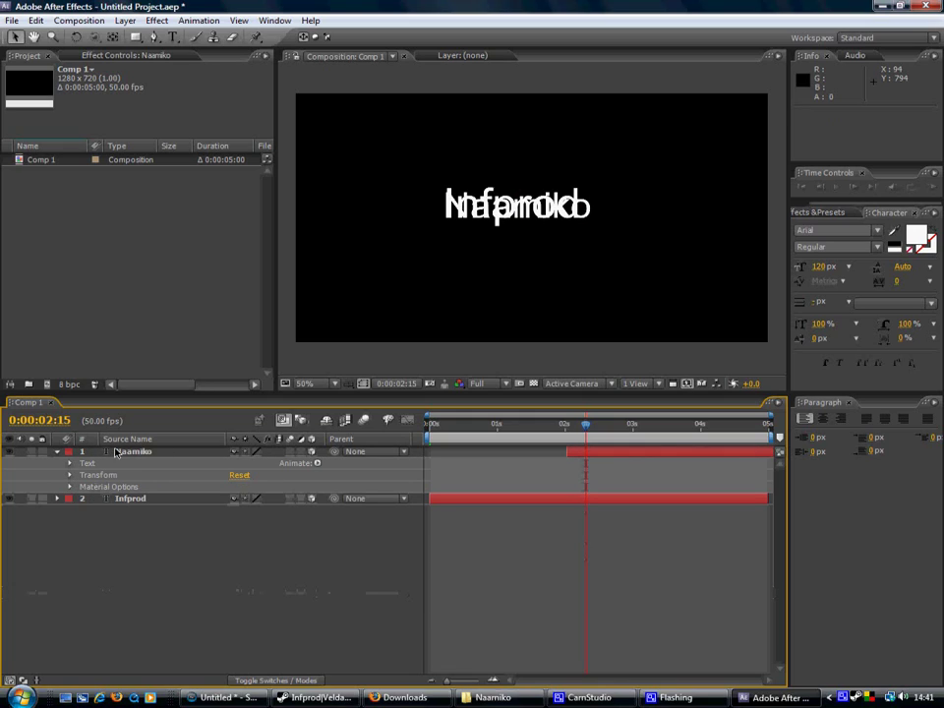
pyautogui.click(57, 452)
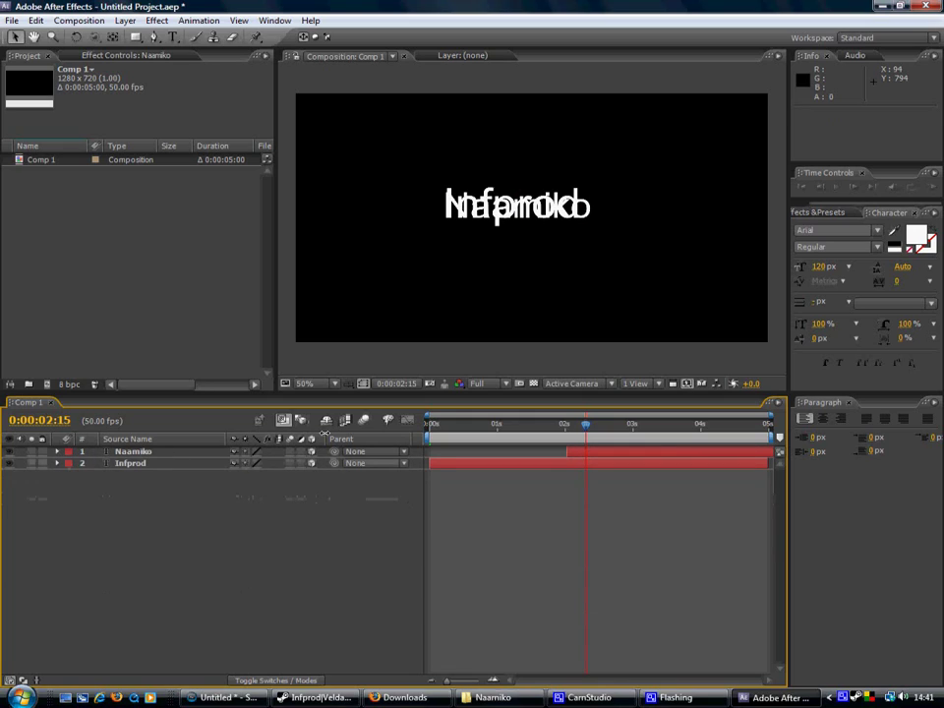
# Return the current time to 0:00:00:00 and show the Infprod layer's transform properties.
pyautogui.moveTo(443, 433); pyautogui.dragTo(428, 434)
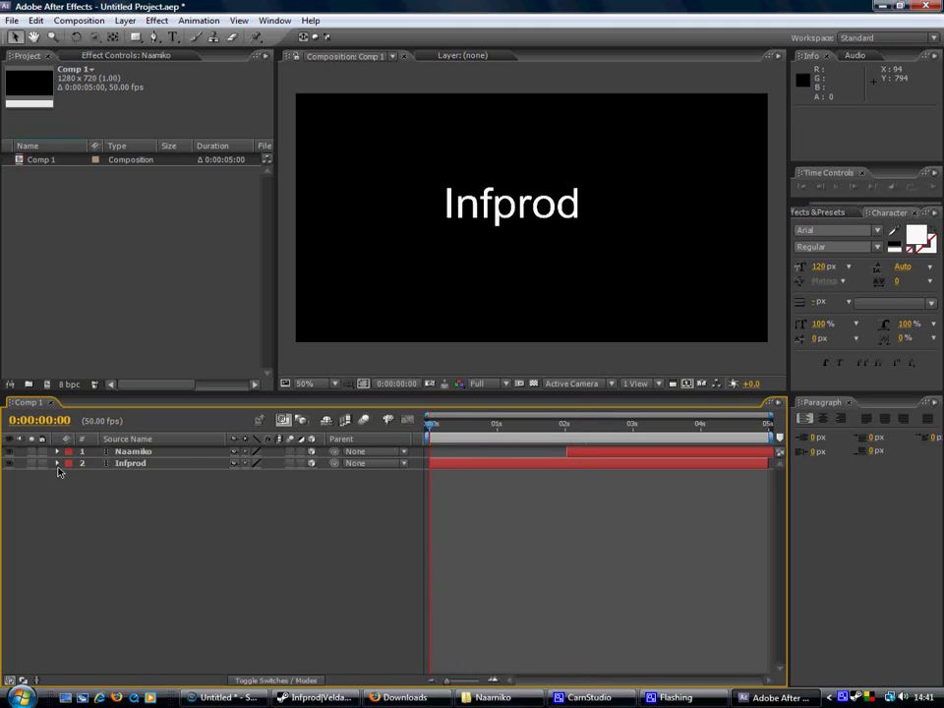
pyautogui.click(57, 463)
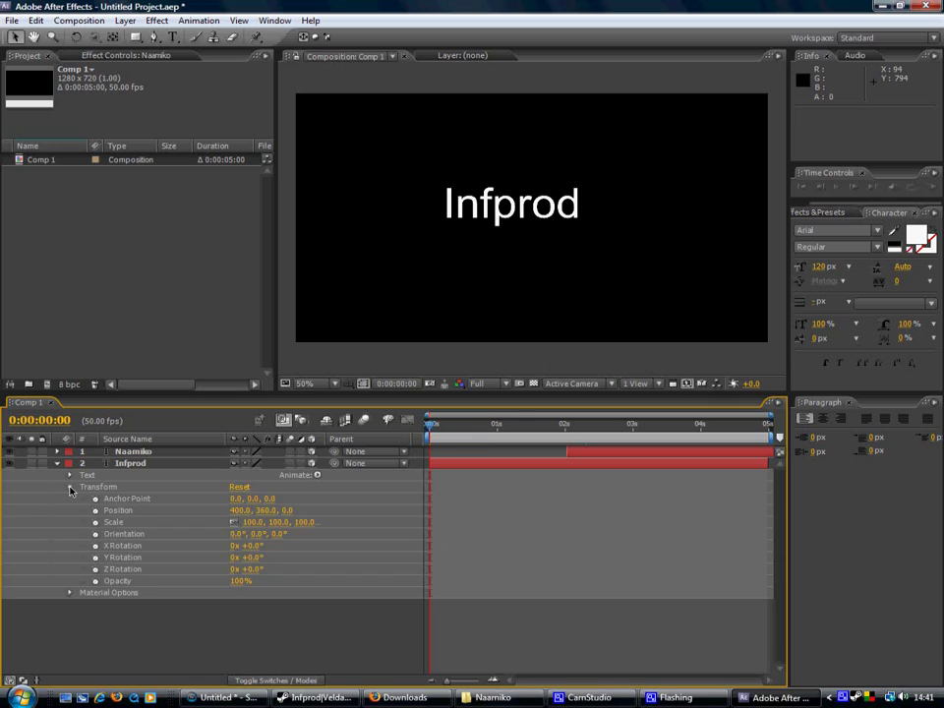
pyautogui.click(70, 487)
pyautogui.click(70, 488)
# Try out rotating the Infprod layer about its axes, then restore its rotations to 0°.
pyautogui.moveTo(255, 548)
pyautogui.mouseDown()
pyautogui.moveTo(330, 551)
pyautogui.moveTo(258, 551)
pyautogui.moveTo(277, 564)
pyautogui.moveTo(334, 563)
pyautogui.moveTo(255, 561)
pyautogui.moveTo(283, 573)
pyautogui.moveTo(252, 566)
pyautogui.mouseUp()
pyautogui.click(251, 570)
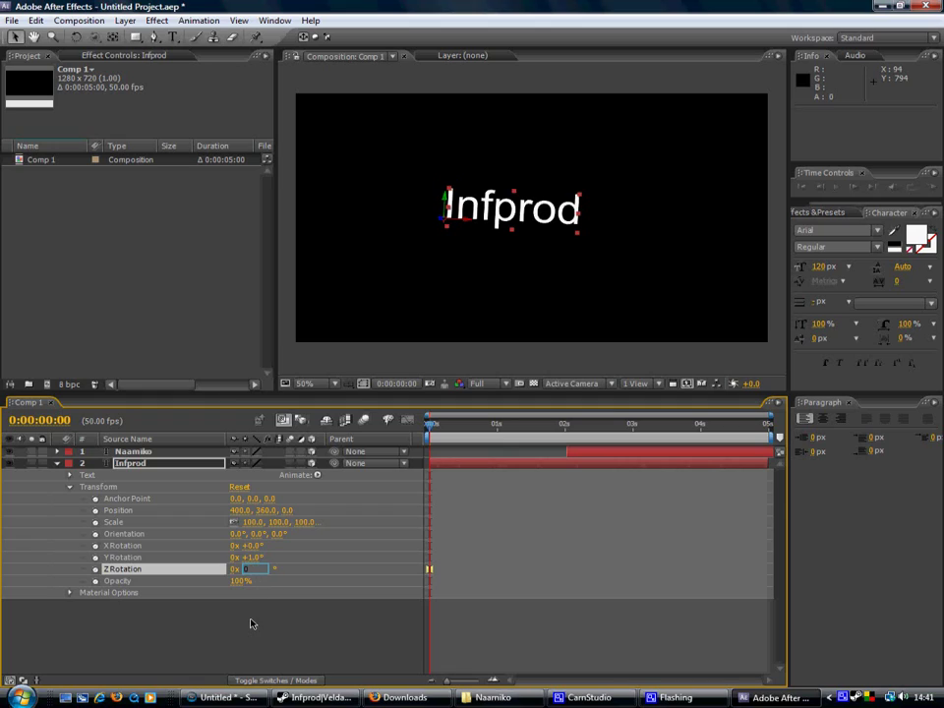
pyautogui.click(251, 624)
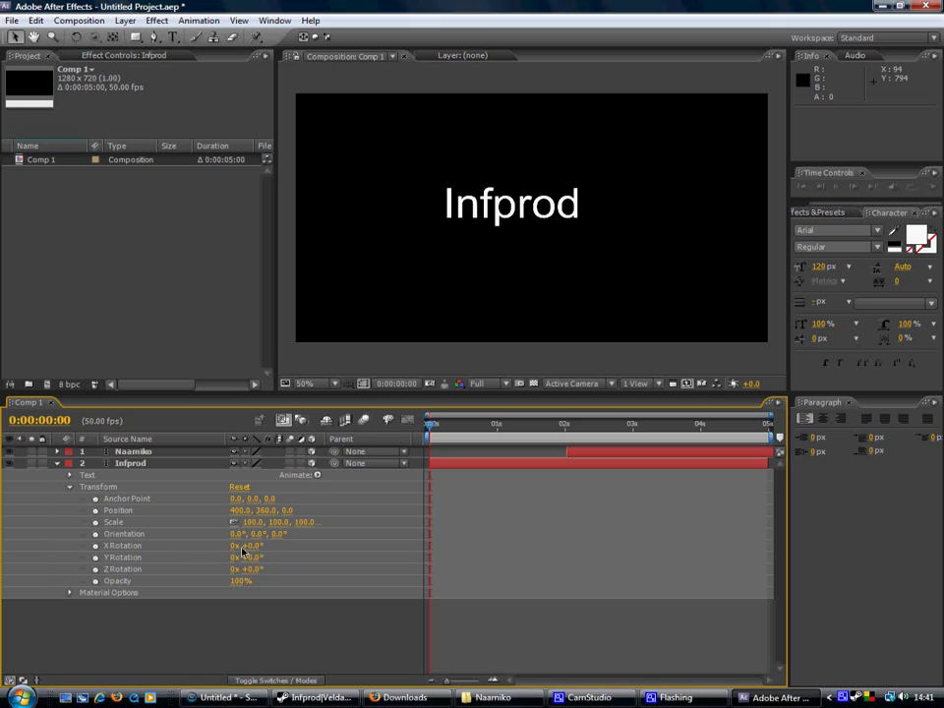
# Animate the Infprod layer's X Rotation with keyframes from 0° at 0:00:00:00 to 90° at 0:00:02:01.
pyautogui.click(95, 546)
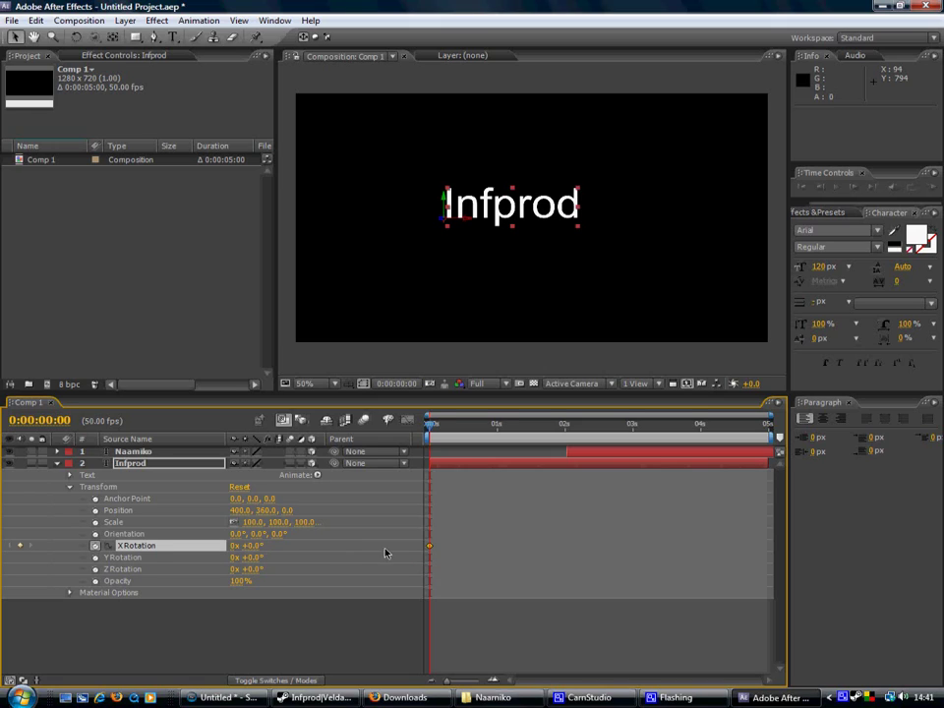
pyautogui.moveTo(431, 428); pyautogui.dragTo(568, 430)
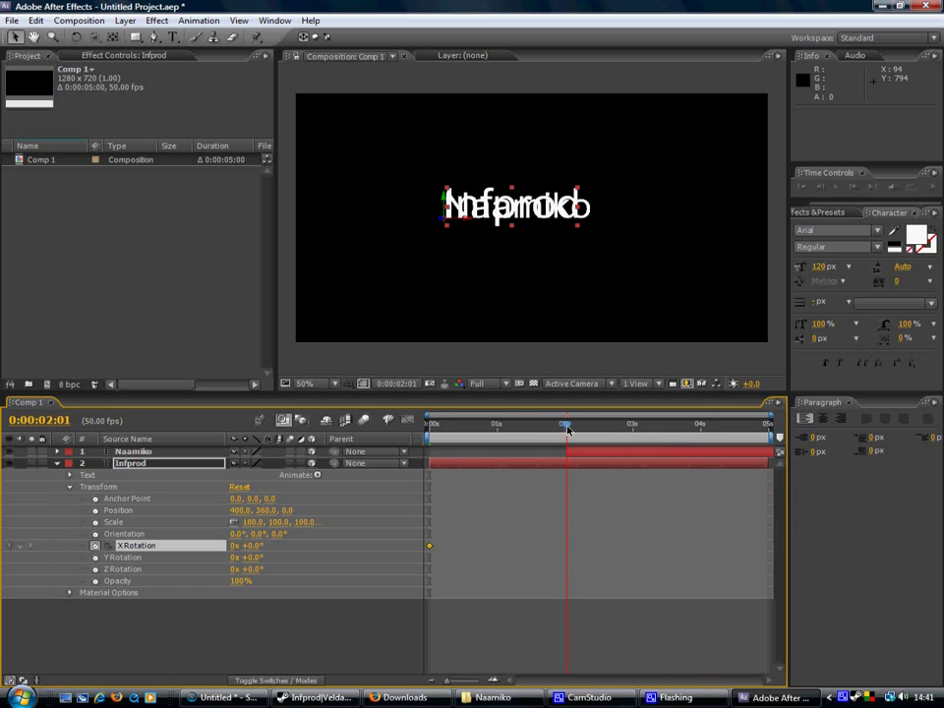
pyautogui.click(251, 546)
pyautogui.write('90')
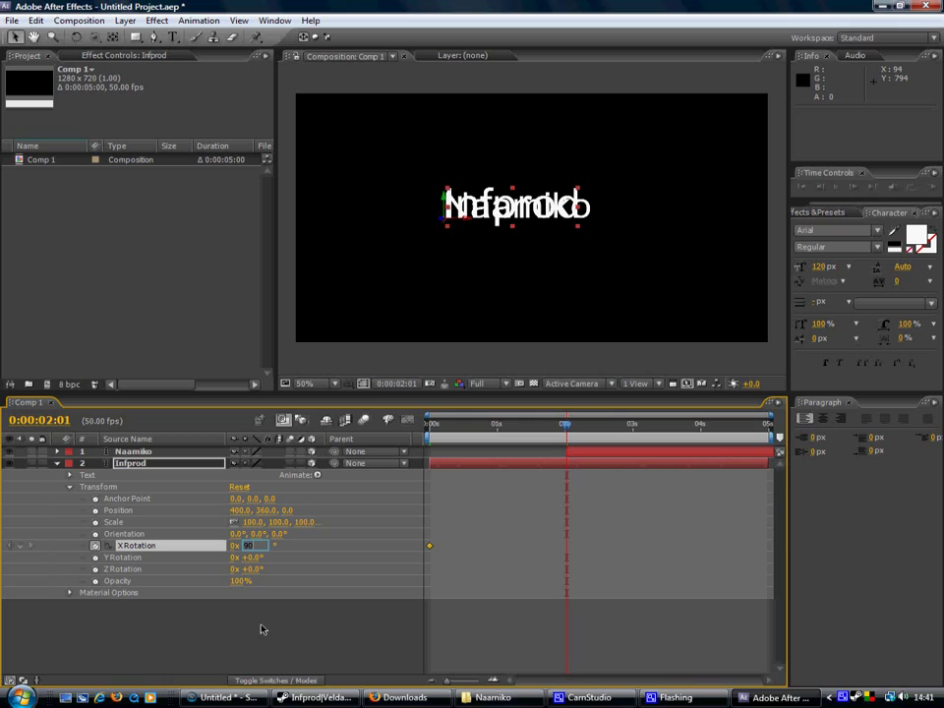
pyautogui.click(259, 627)
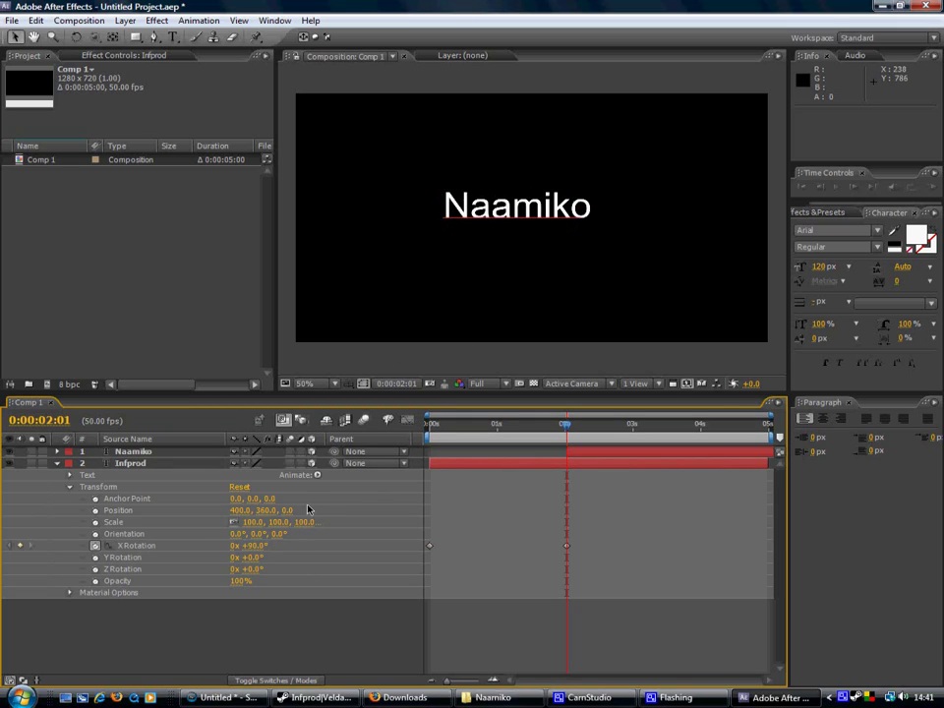
# Try other X Rotation values on Infprod's keyframe at 0:00:02:01 and set it back to 90°.
pyautogui.moveTo(253, 549)
pyautogui.mouseDown()
pyautogui.moveTo(210, 547)
pyautogui.moveTo(284, 555)
pyautogui.moveTo(262, 554)
pyautogui.mouseUp()
pyautogui.click(523, 626)
pyautogui.click(567, 547)
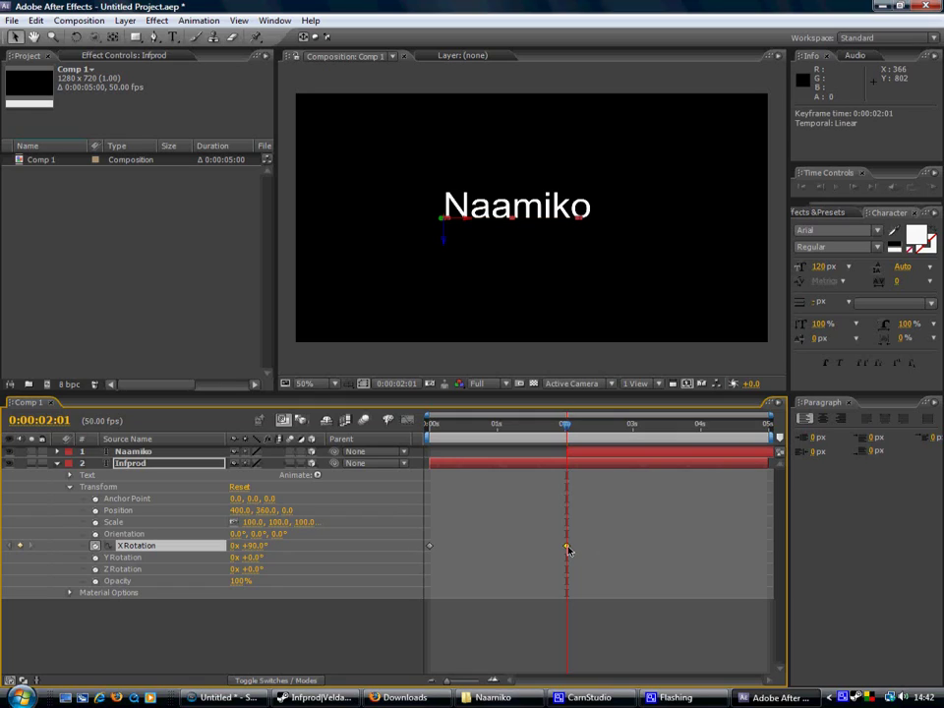
pyautogui.moveTo(262, 552)
pyautogui.mouseDown()
pyautogui.moveTo(269, 552)
pyautogui.moveTo(240, 553)
pyautogui.moveTo(254, 559)
pyautogui.mouseUp()
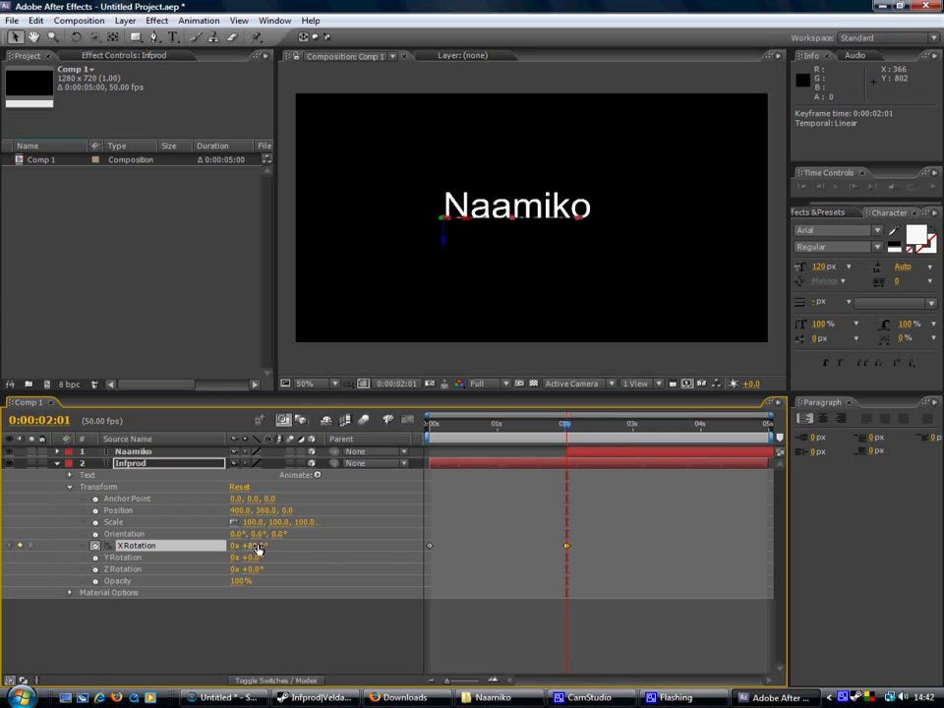
pyautogui.click(257, 546)
pyautogui.click(452, 552)
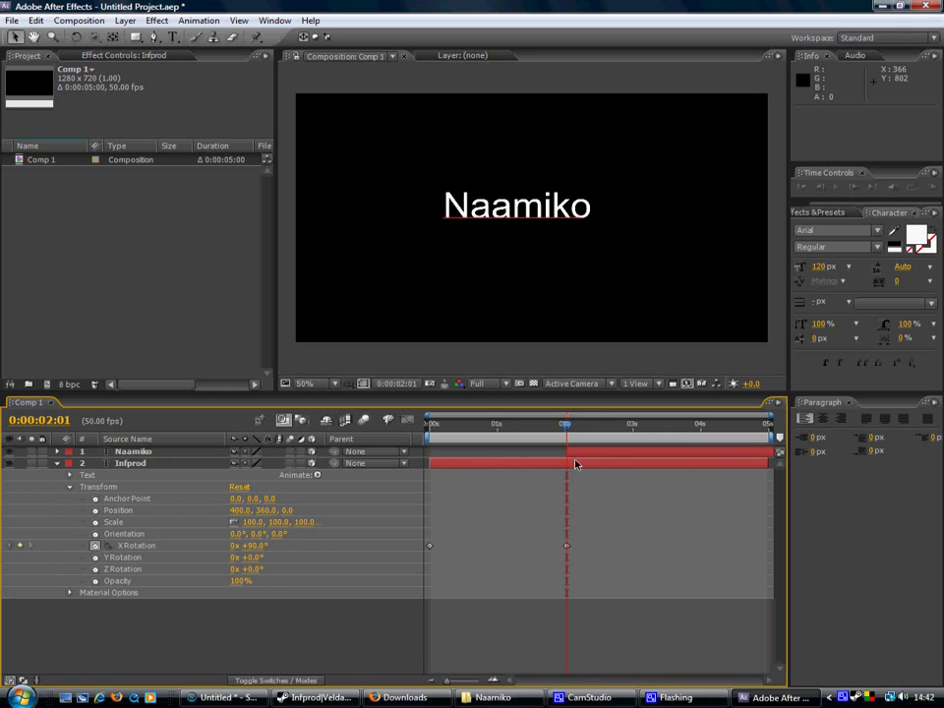
# Collapse the Infprod layer and set the Naamiko layer's X Rotation to 90°.
pyautogui.click(58, 464)
pyautogui.click(57, 452)
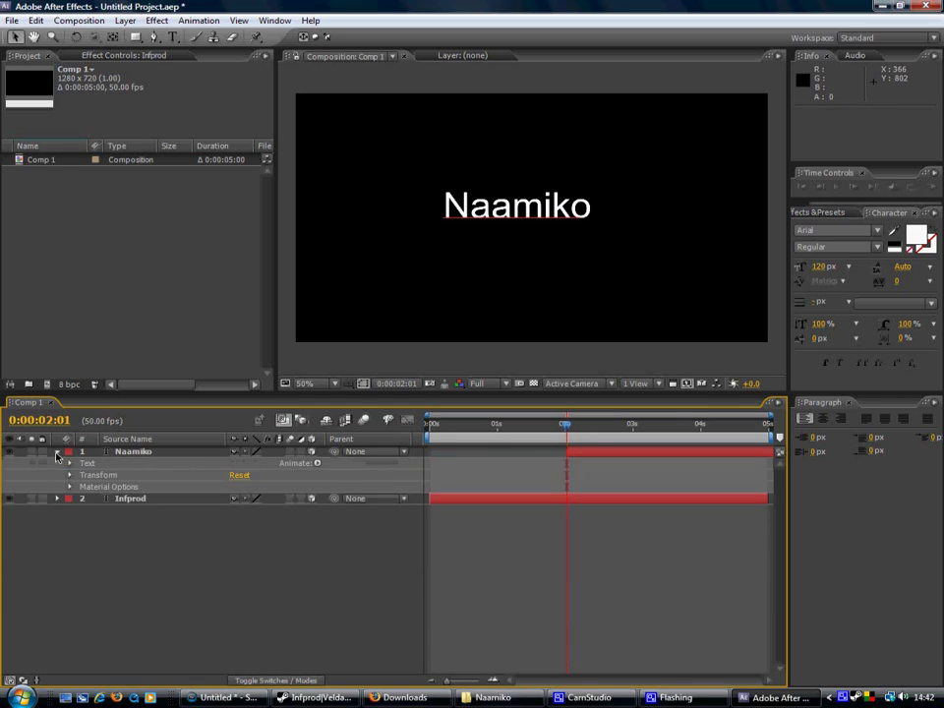
pyautogui.click(70, 476)
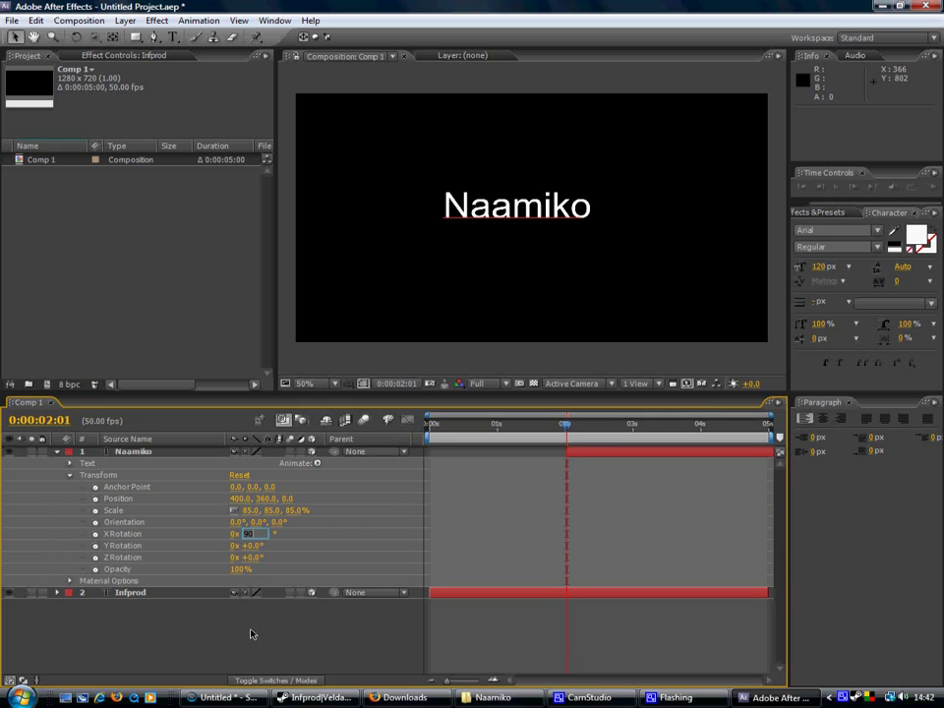
pyautogui.press('Return')
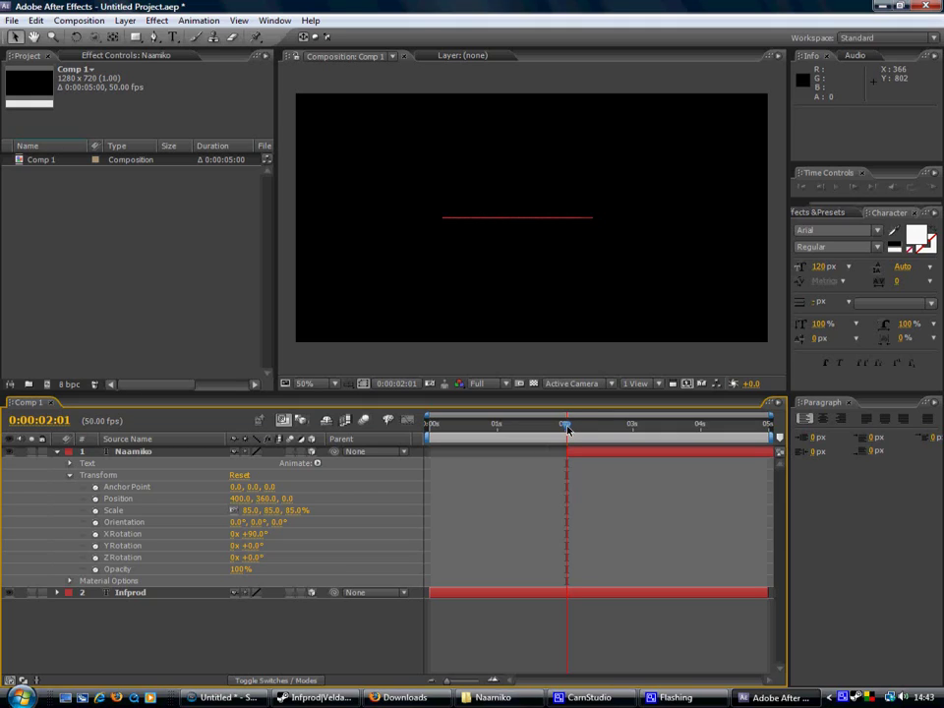
# Add X Rotation keyframes to the Naamiko layer at 0:00:02:01 with 90° and at 0:00:04:00.
pyautogui.moveTo(567, 429)
pyautogui.mouseDown()
pyautogui.moveTo(701, 430)
pyautogui.moveTo(567, 432)
pyautogui.mouseUp()
pyautogui.click(157, 534)
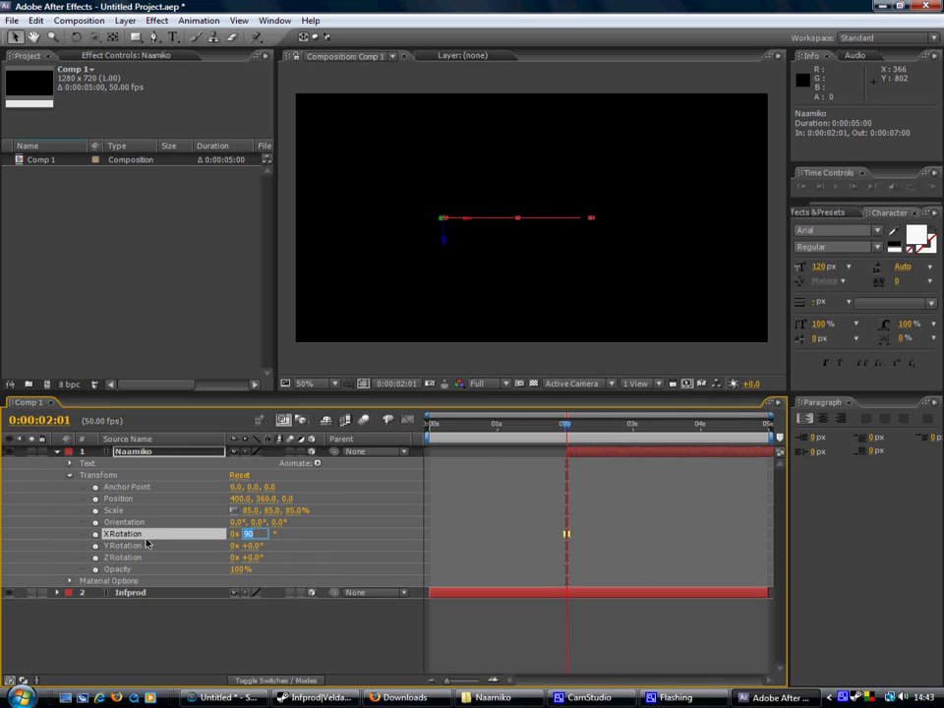
pyautogui.click(96, 535)
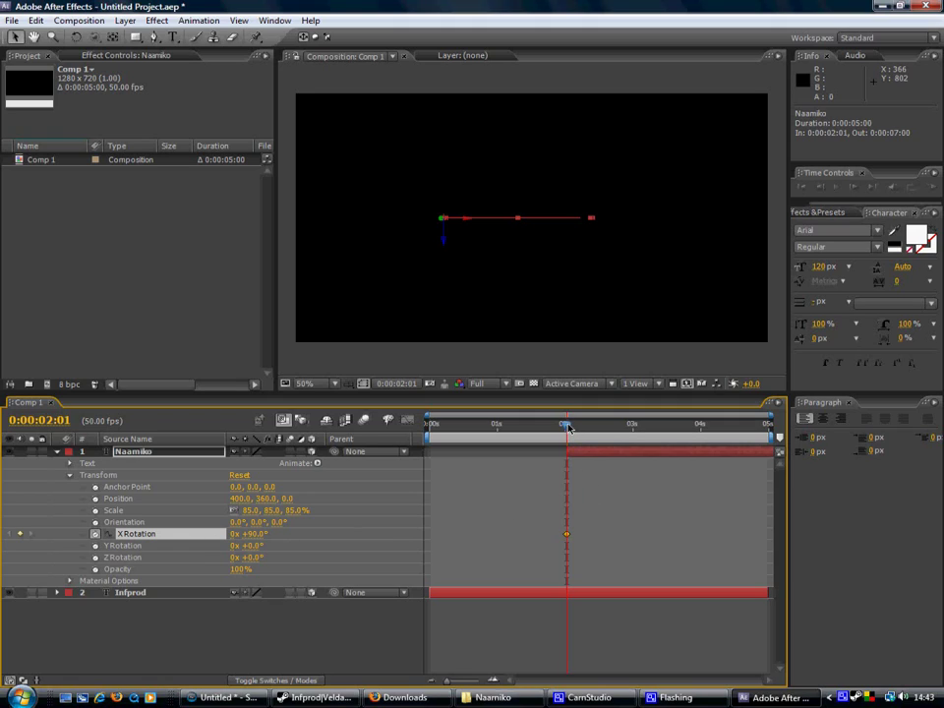
pyautogui.moveTo(568, 426); pyautogui.dragTo(700, 427)
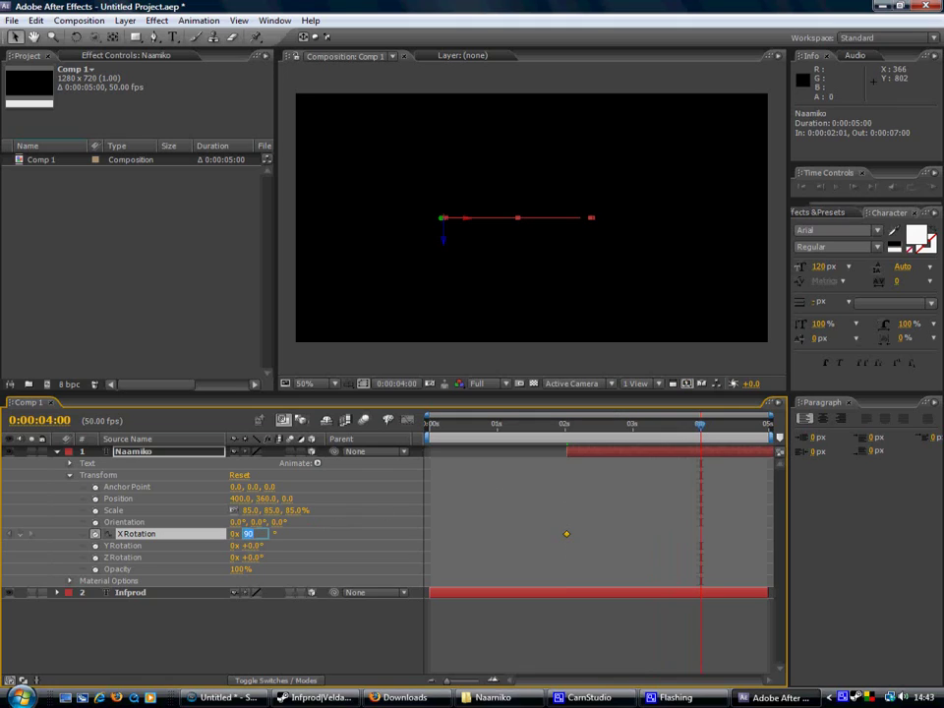
pyautogui.click(644, 480)
# Preview the text rotation animation from the start of the composition.
pyautogui.moveTo(696, 432); pyautogui.dragTo(431, 444)
pyautogui.press('space')
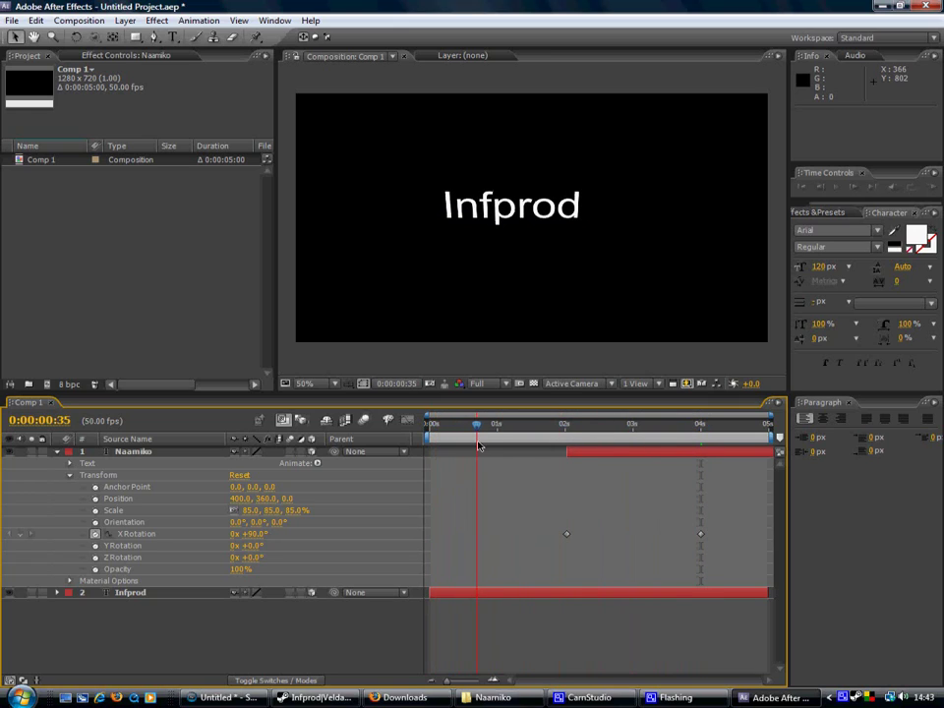
pyautogui.moveTo(492, 446); pyautogui.dragTo(423, 442)
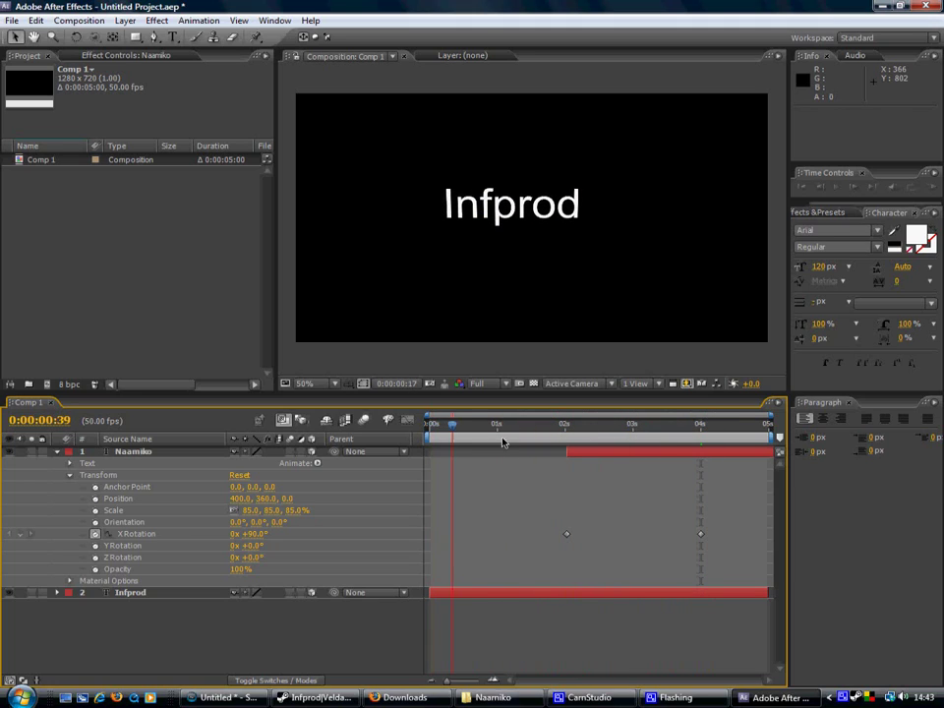